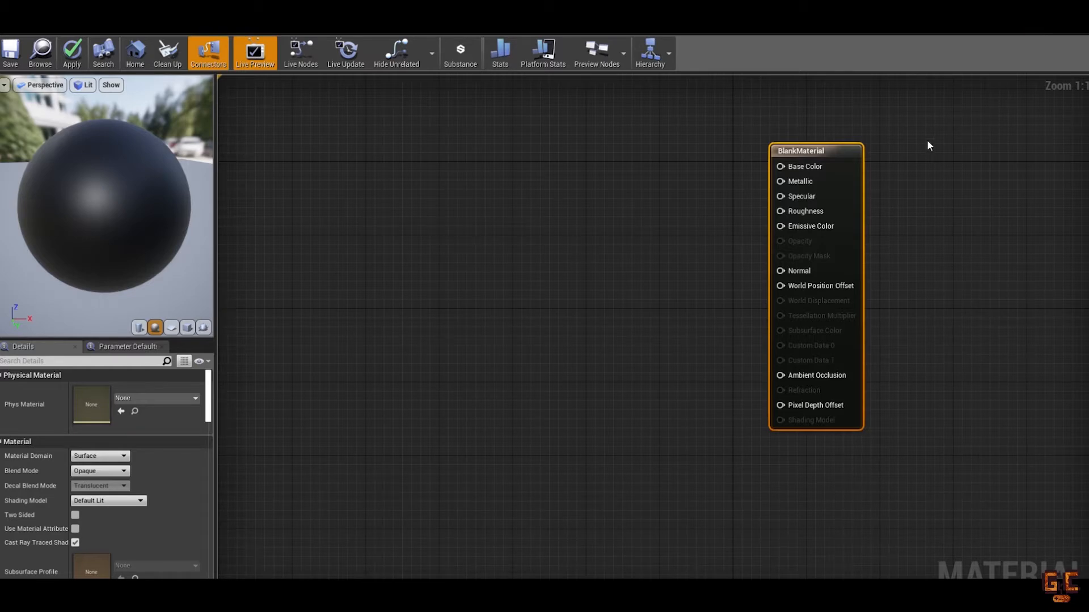
Add a Texture Sample node using the Rust texture and connect its RGB output to BlankMaterial's Base Color
left_click_drag(800, 152, 836, 161)
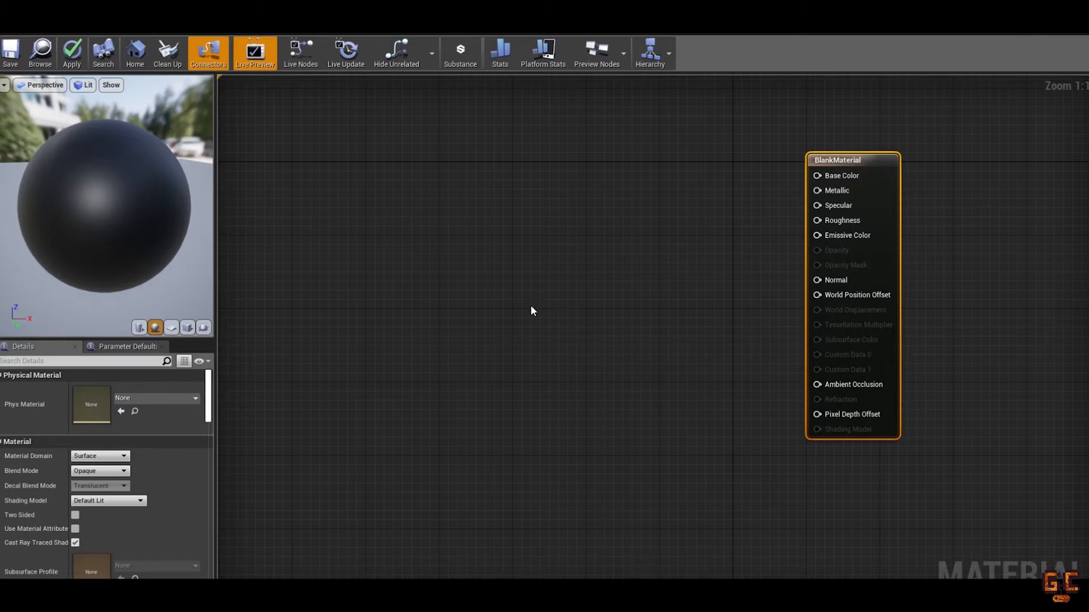
left_click(495, 307)
left_click_drag(554, 213, 607, 187)
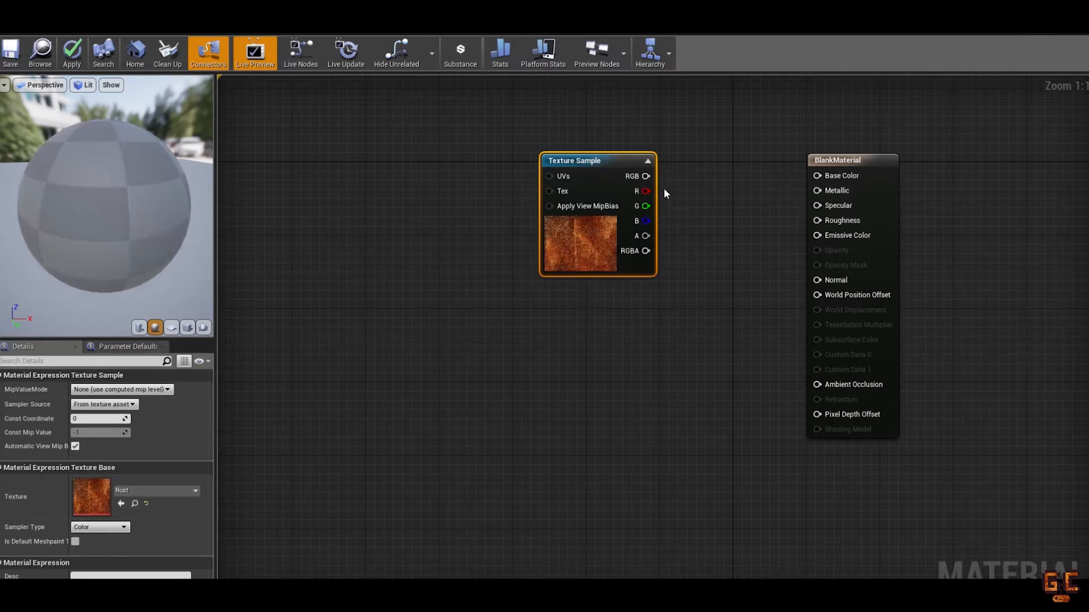
left_click_drag(646, 176, 817, 177)
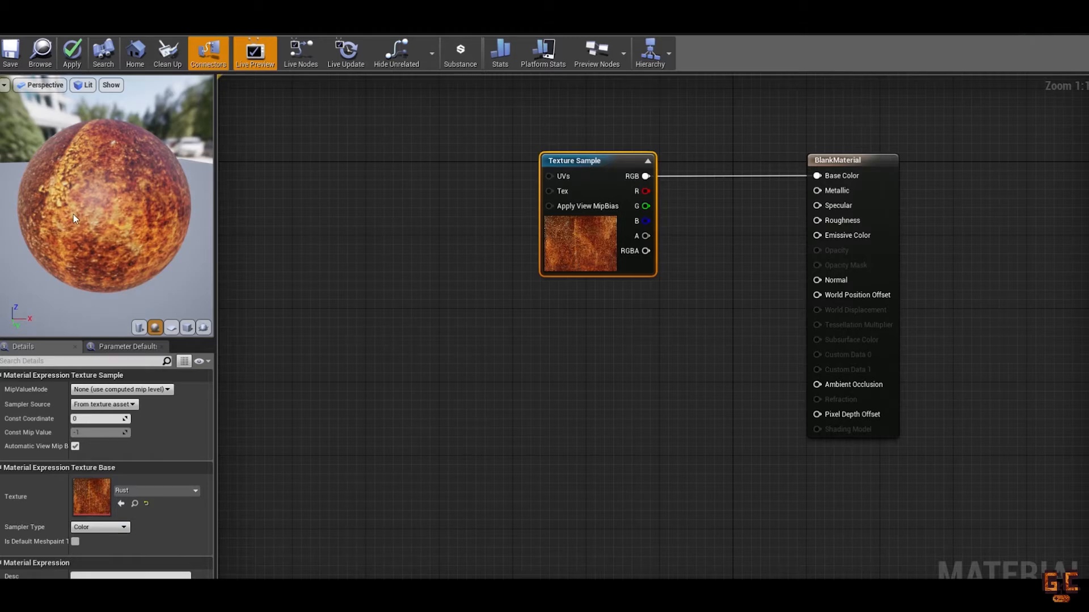
Move the Texture Sample node closer to the BlankMaterial node, check the rusty preview sphere, and save the material
left_click_drag(597, 163, 643, 164)
left_click_drag(102, 204, 3, 188)
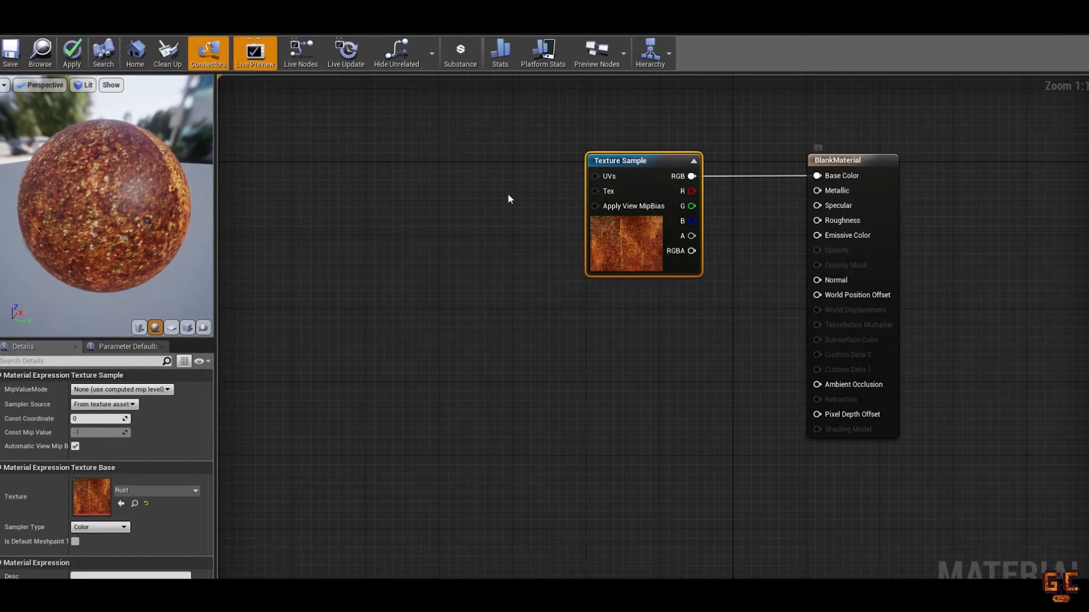
mouse_move(44, 228)
left_mouse_down()
mouse_move(15, 265)
mouse_move(116, 260)
mouse_move(60, 250)
left_mouse_up()
left_click_drag(665, 171, 692, 172)
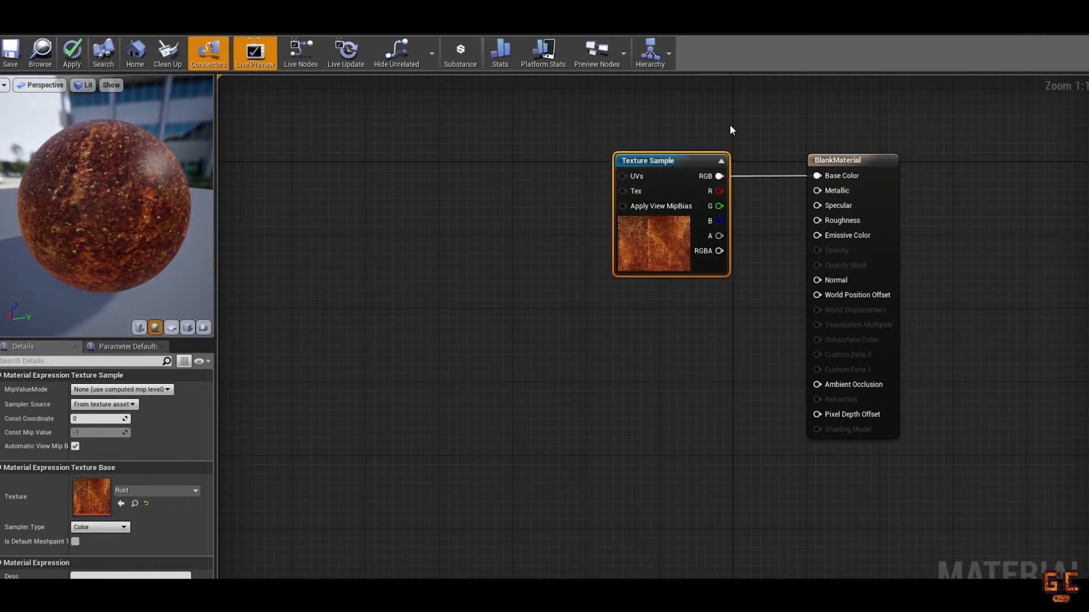
left_click(4, 53)
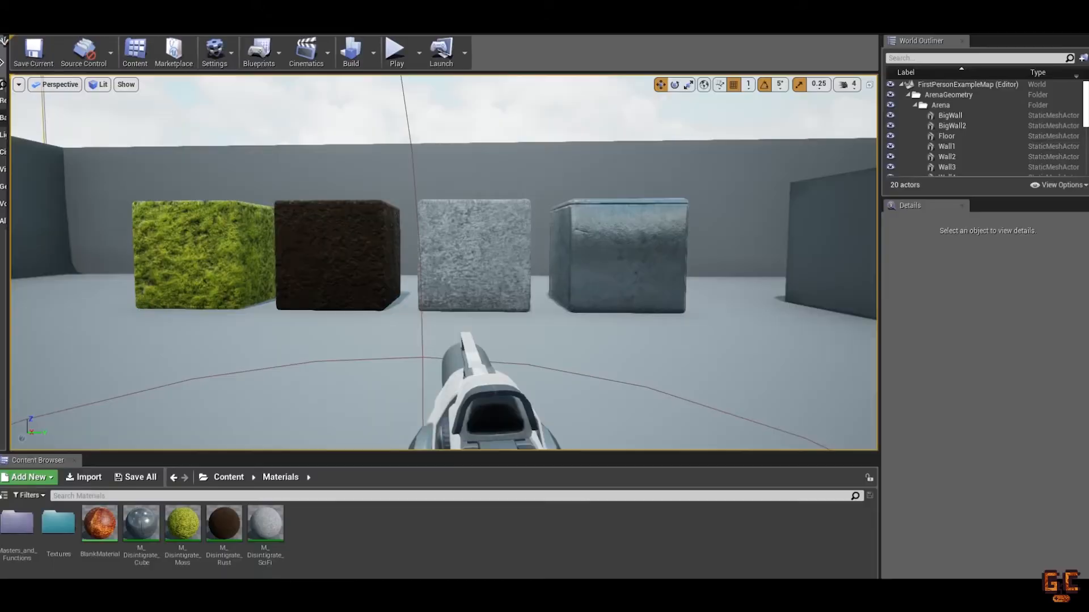
Create a material instance from BlankMaterial and open it to inspect its preview
right_click(107, 528)
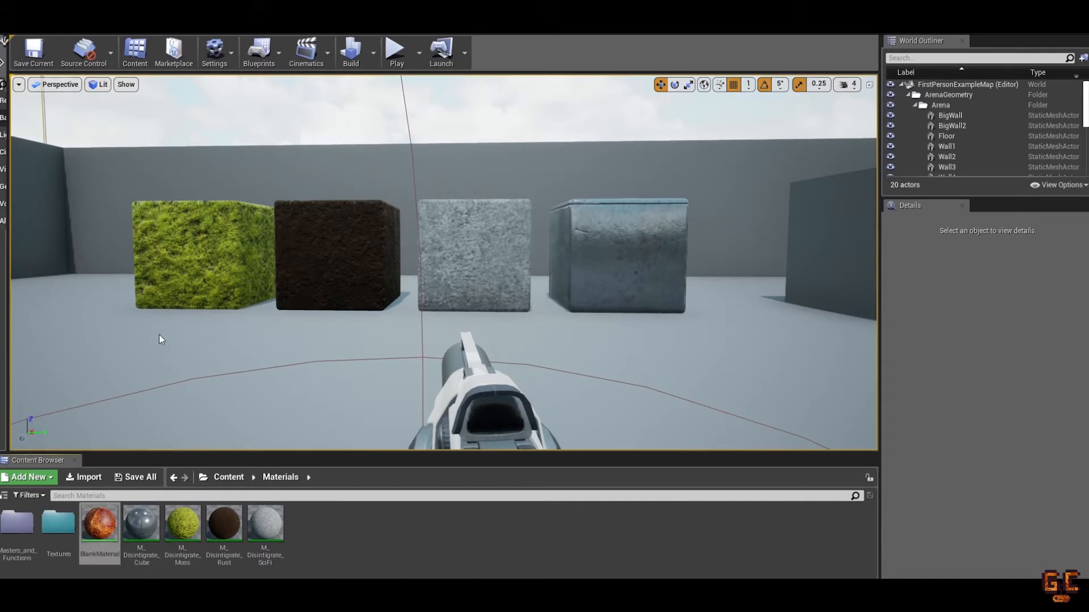
left_click(148, 263)
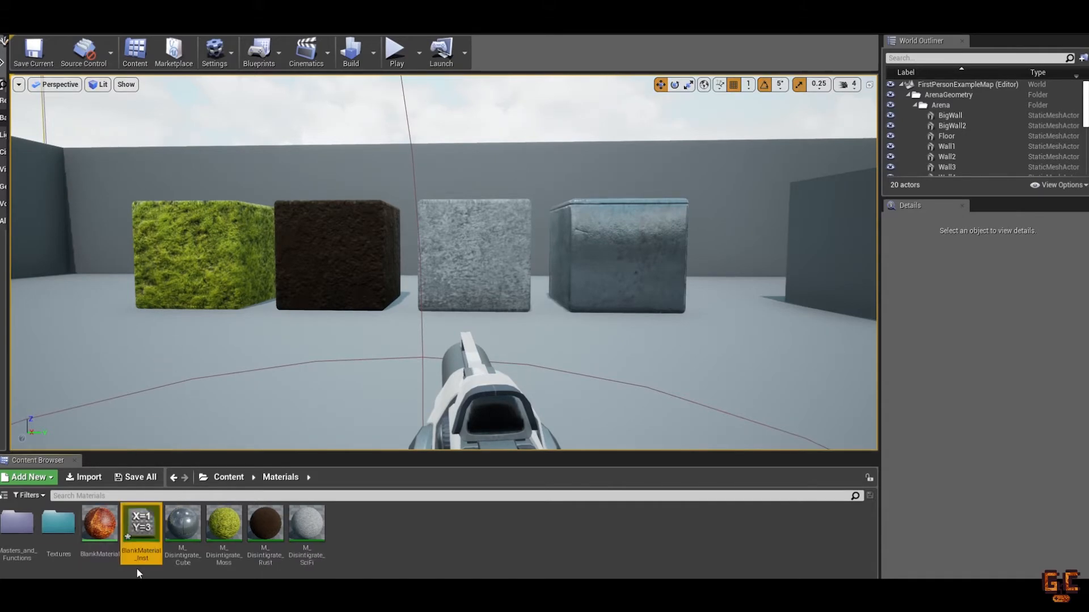
double_click(149, 523)
scroll(387, 383, "down", 6)
left_click_drag(387, 383, 500, 414)
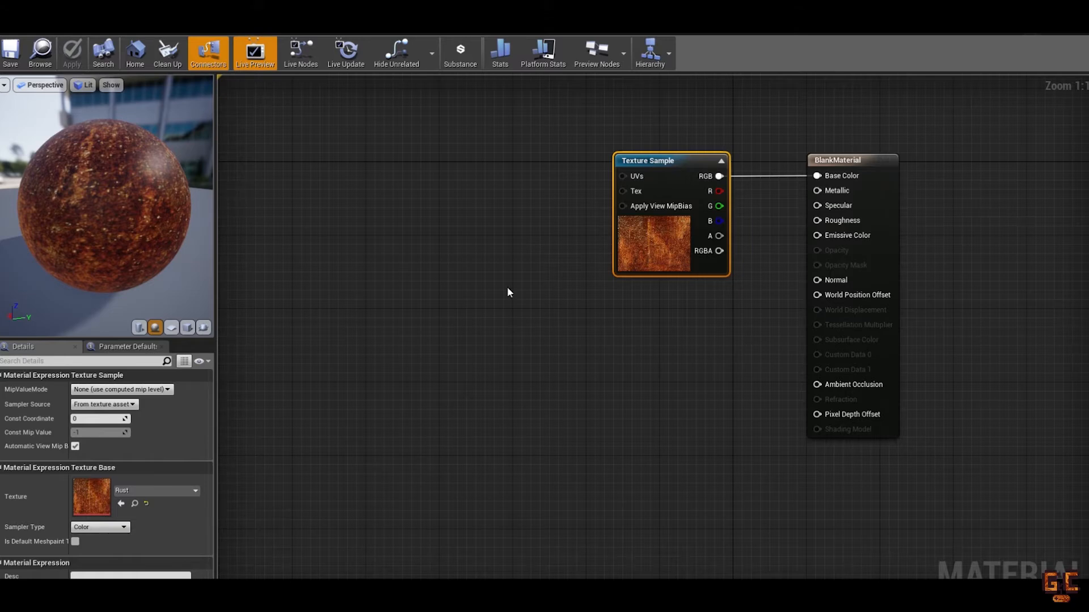
Convert the Rust Texture Sample in BlankMaterial to a parameter named Base Color
right_click_drag(681, 352, 559, 391)
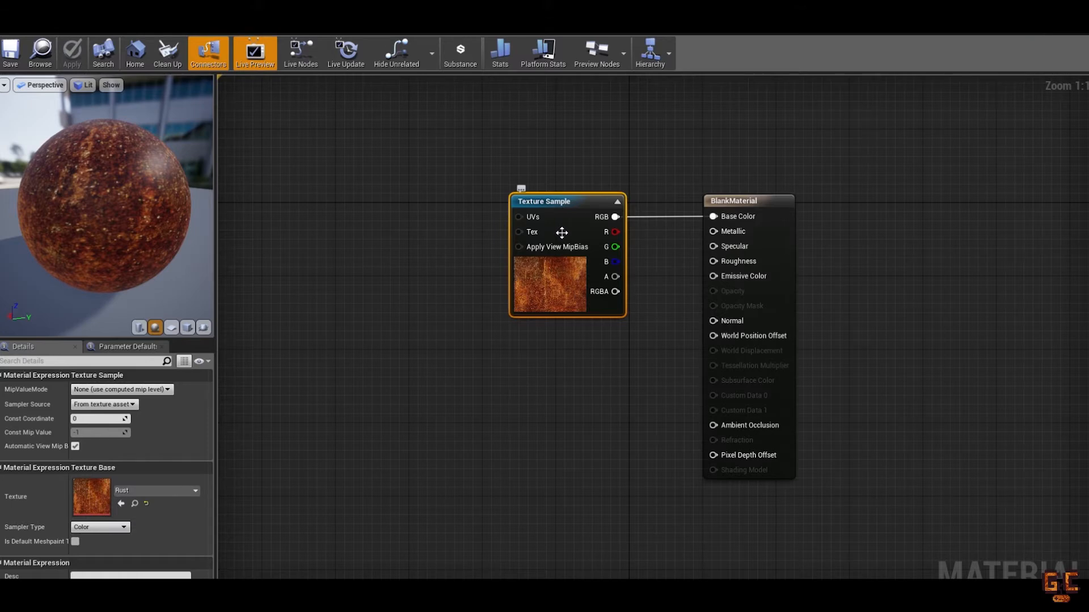
right_click(564, 207)
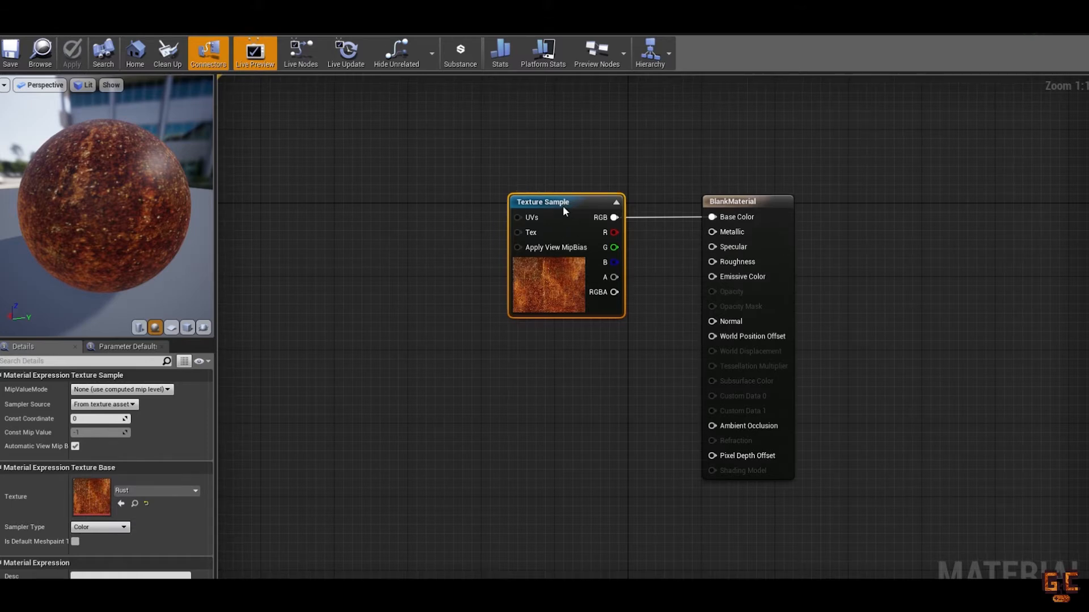
left_click(583, 250)
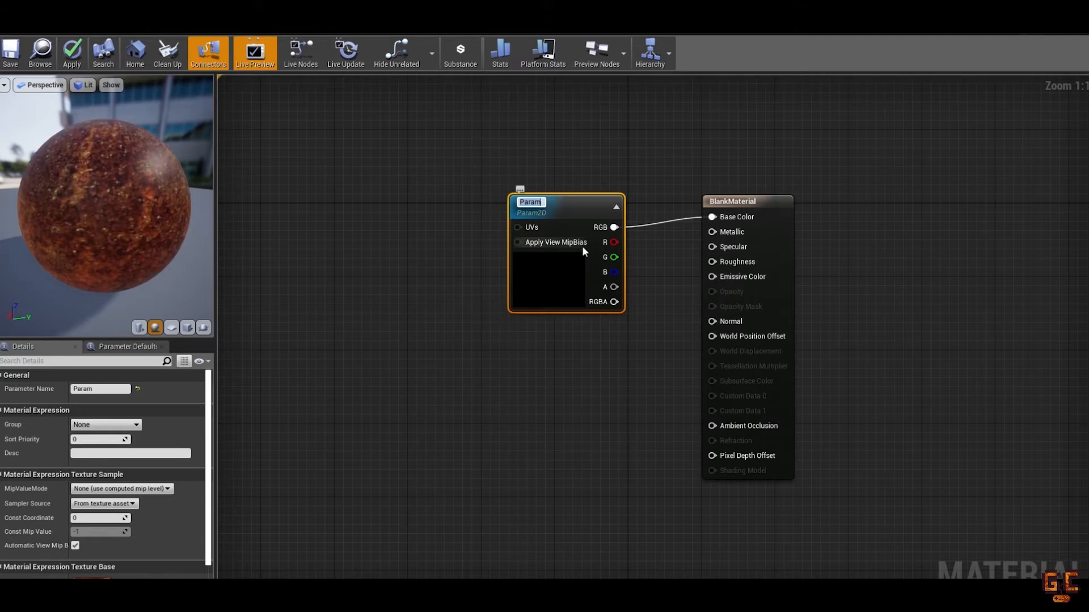
type("Ba")
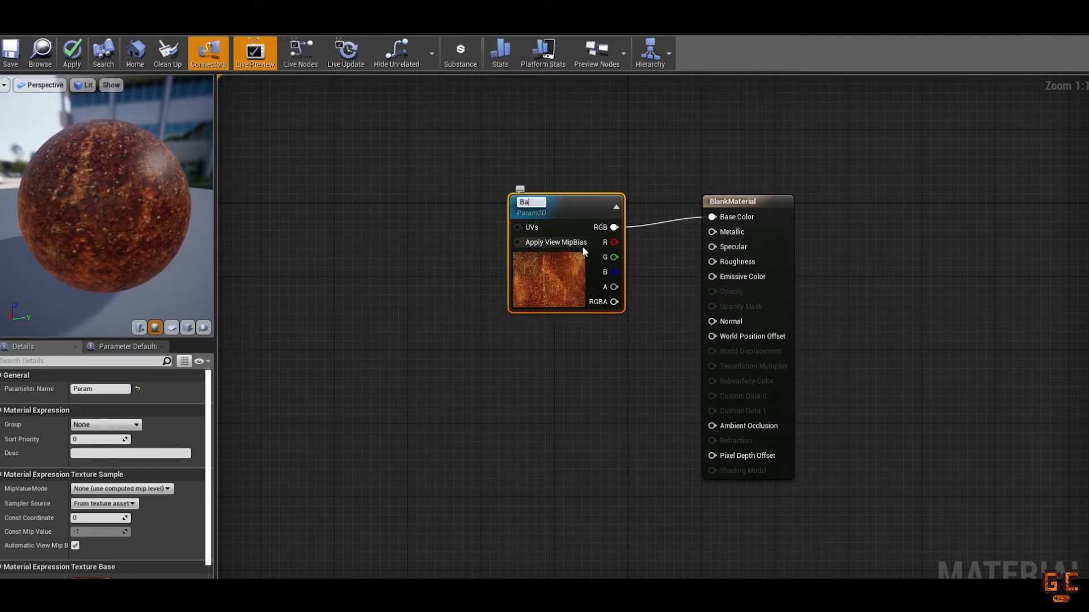
type("se Color")
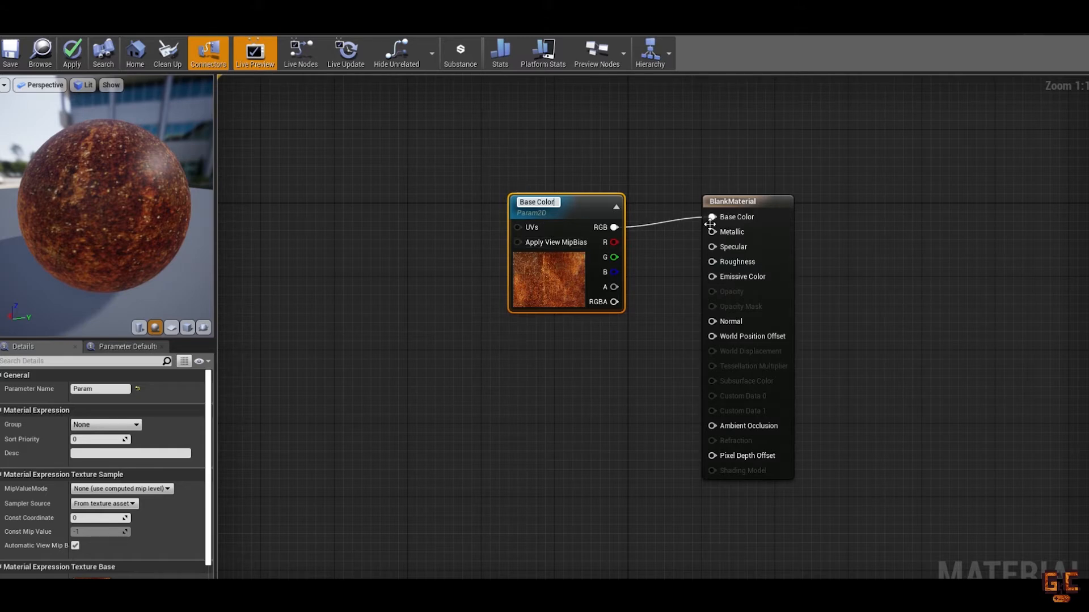
left_click(588, 130)
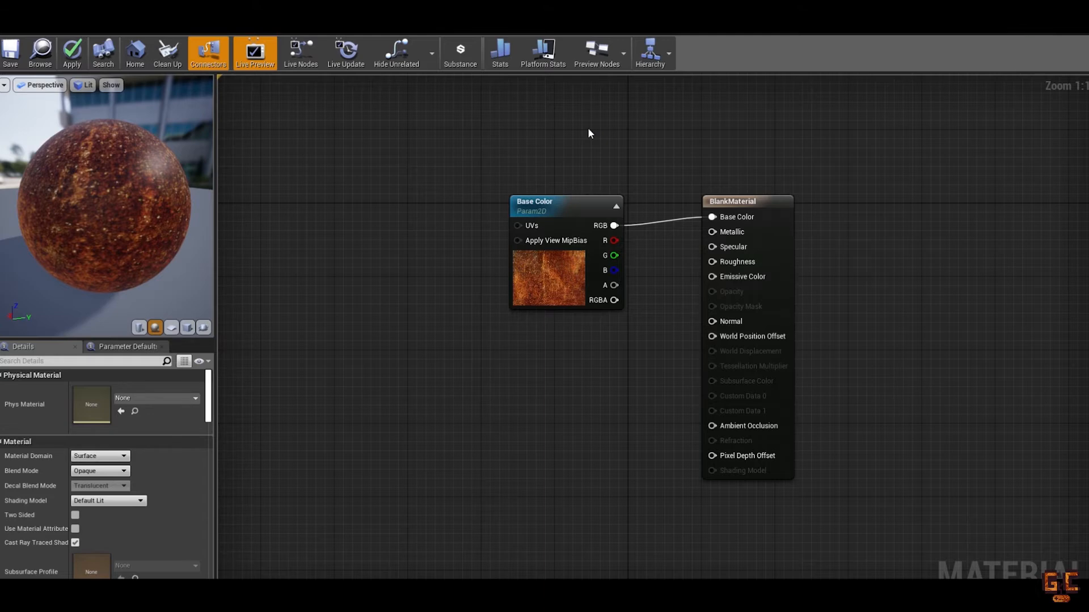
Enable the Base Color texture override in the BlankMaterial instance and set its texture to Rust3
right_click_drag(570, 155, 493, 168)
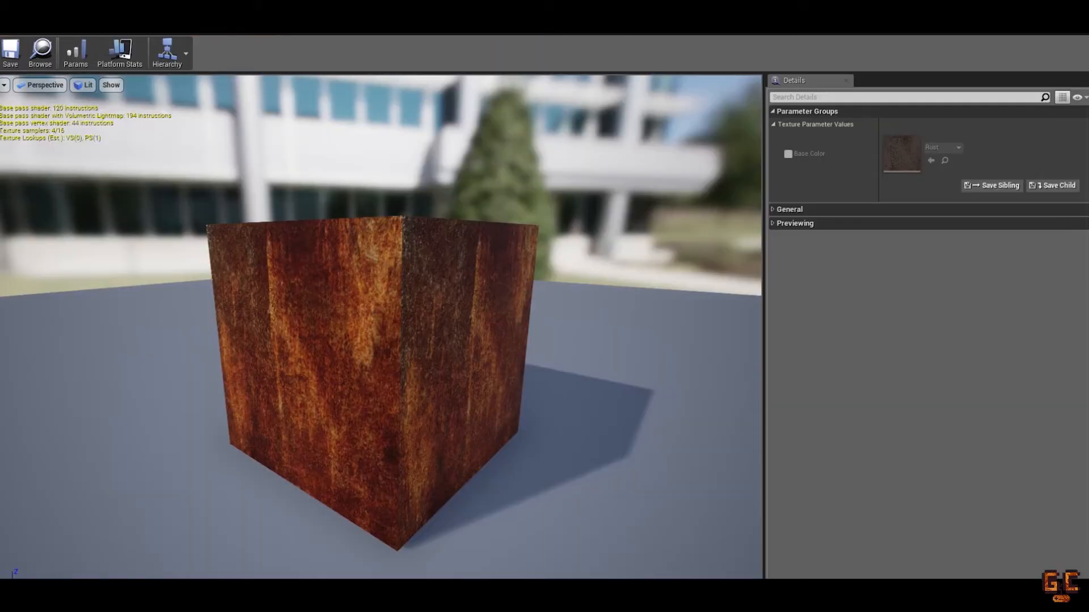
left_click_drag(712, 185, 510, 306)
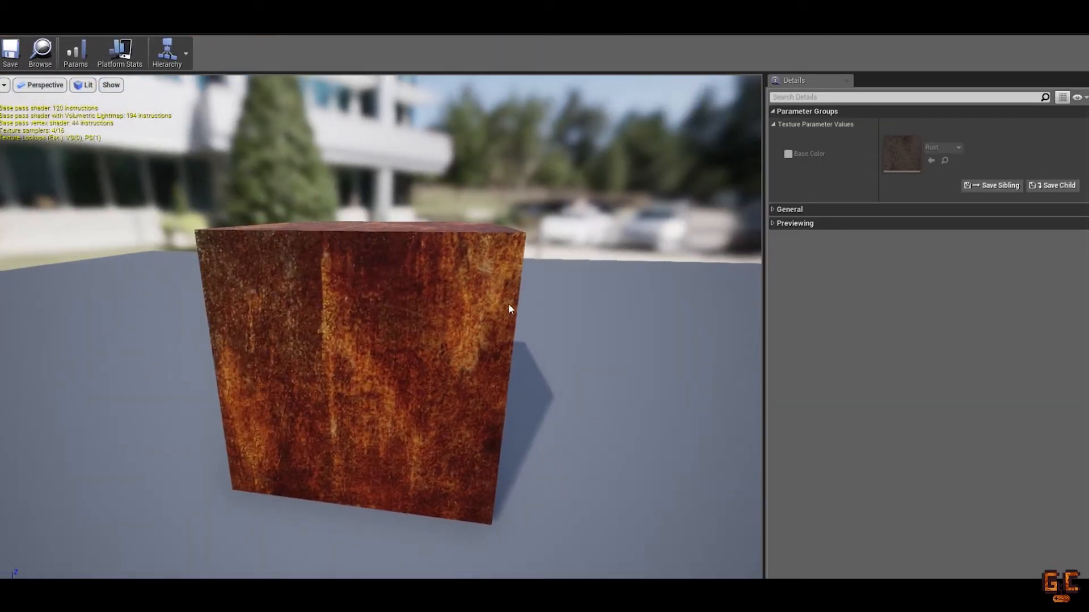
left_click(789, 153)
left_click_drag(294, 325, 423, 278)
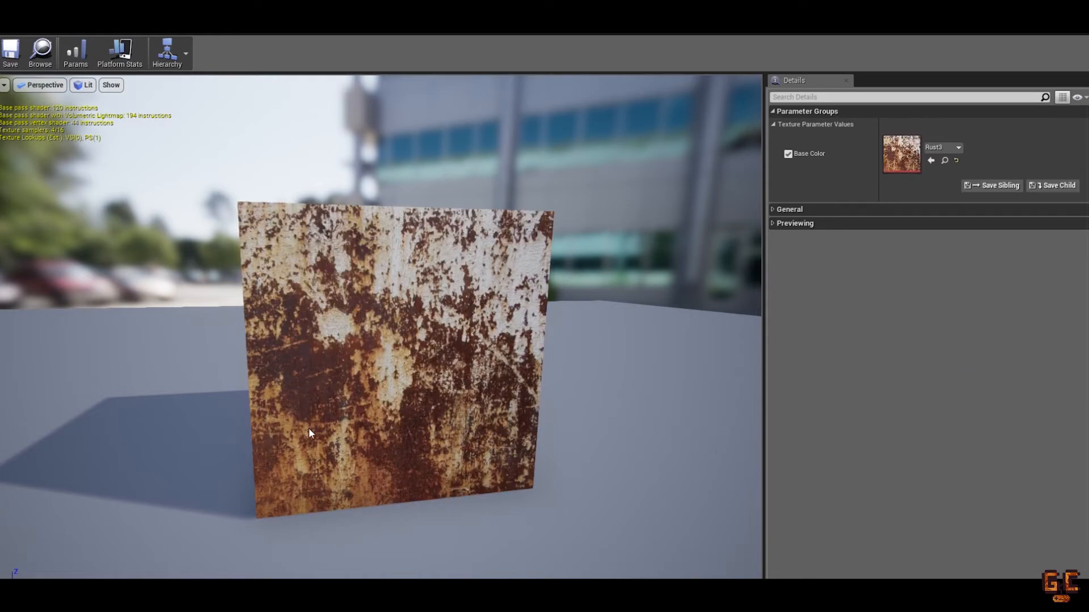
Try T_Brick_Clay_Old_D and T_CobbleStone_Pebble_D as the instance's Base Color texture and check each on the preview cube
left_click_drag(308, 427, 321, 450)
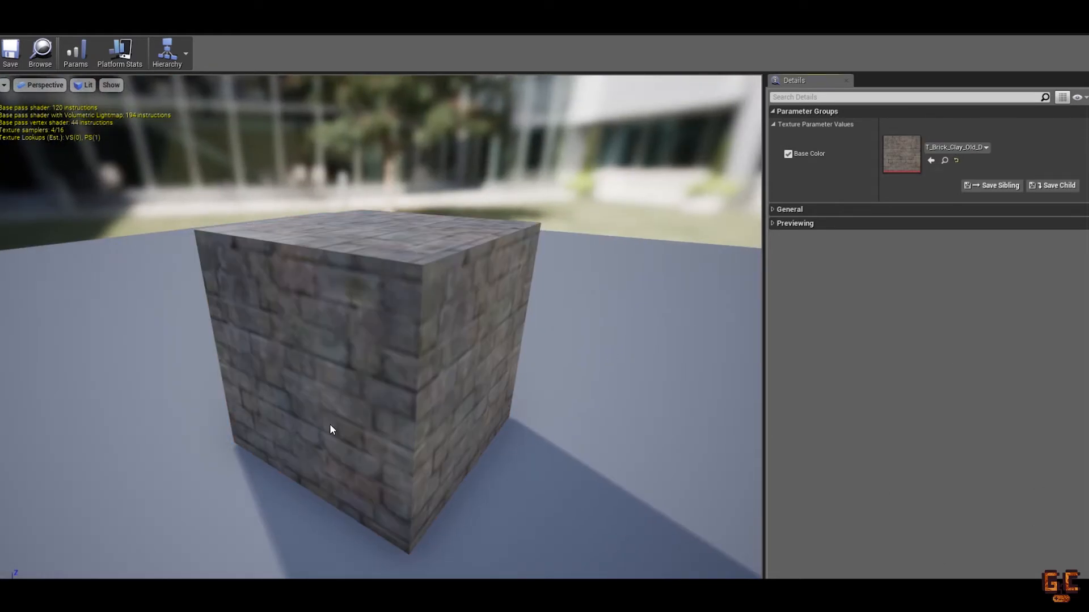
left_click_drag(457, 445, 476, 446)
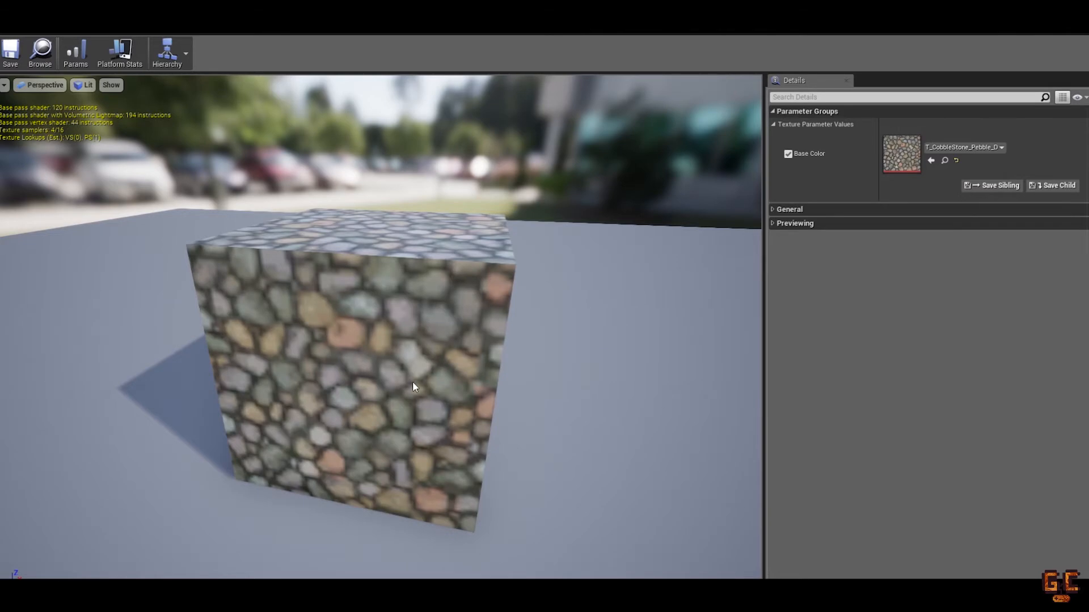
left_click_drag(413, 381, 448, 382)
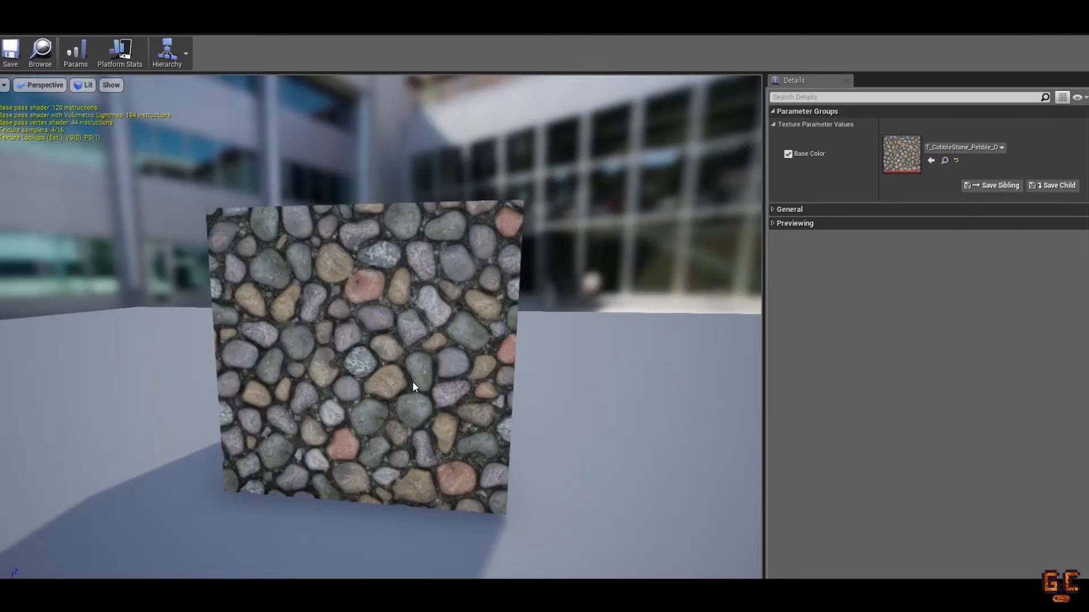
left_click_drag(367, 381, 403, 380)
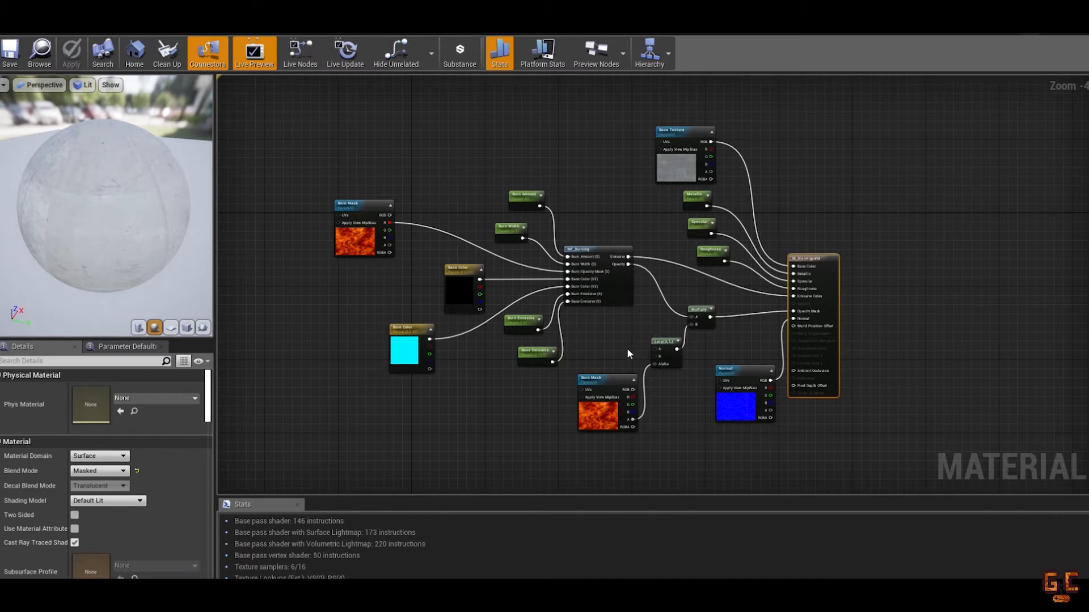
Examine the disintegrate material and its concrete tile instance on the sphere and cube previews
mouse_move(117, 207)
left_mouse_down()
mouse_move(156, 269)
mouse_move(97, 212)
left_mouse_up()
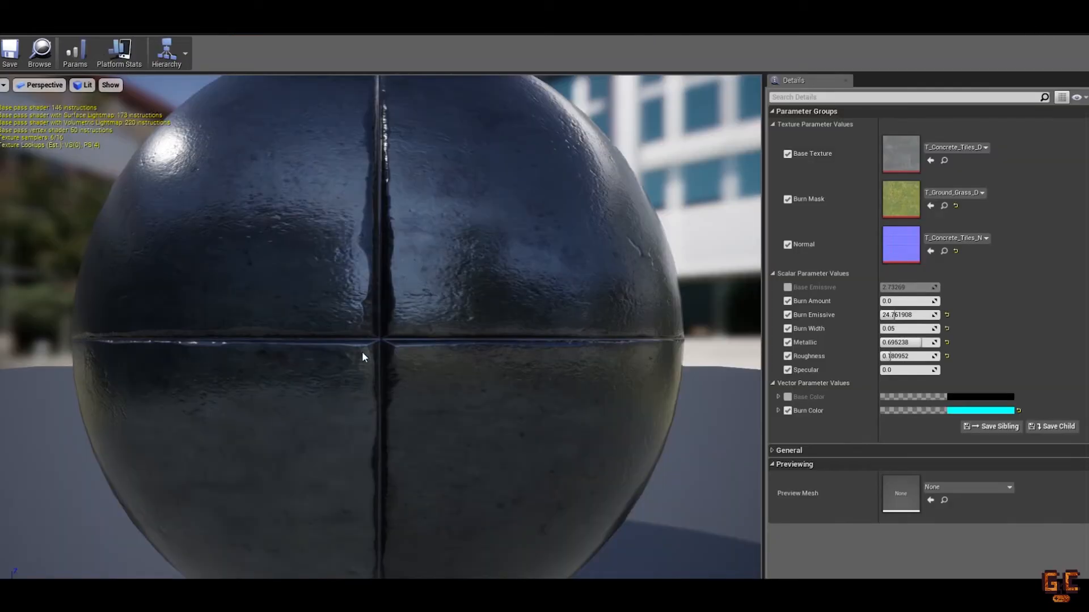
scroll(362, 351, "down", 5)
scroll(359, 344, "up", 3)
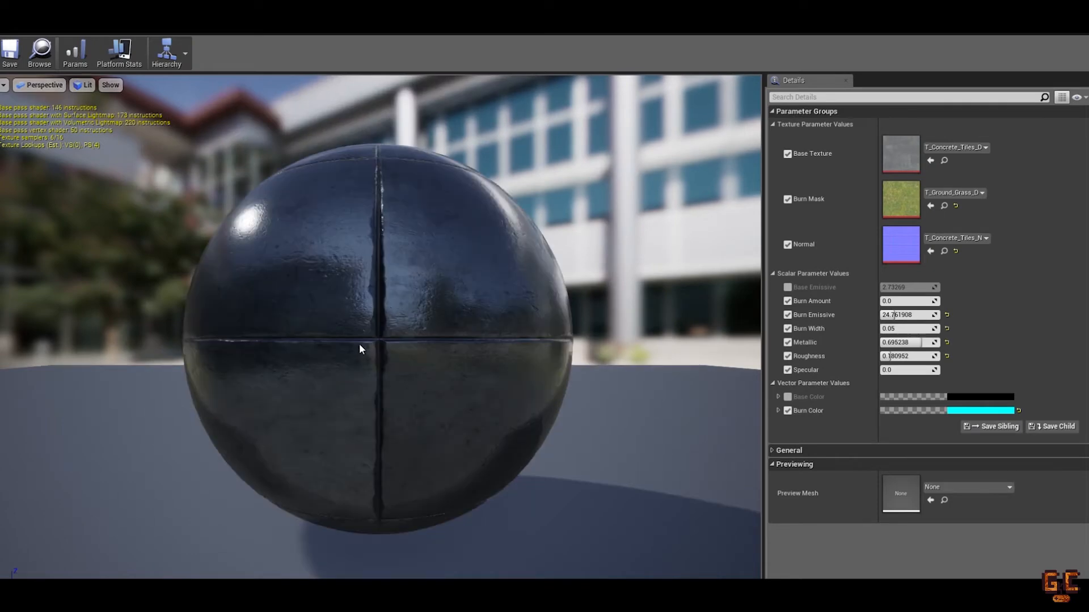
left_click_drag(304, 269, 366, 347)
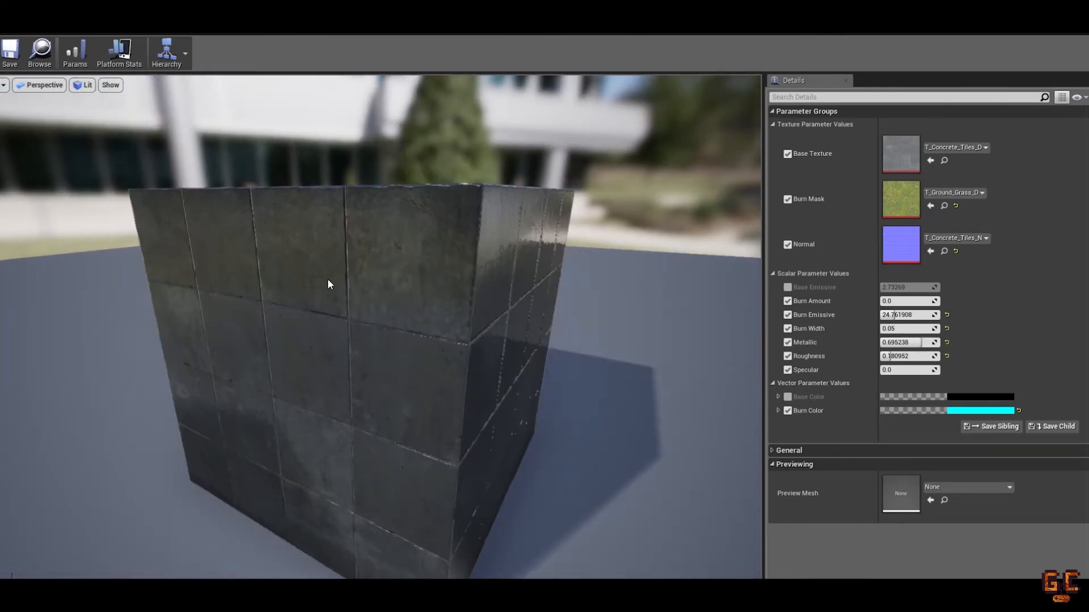
left_click_drag(328, 278, 324, 301)
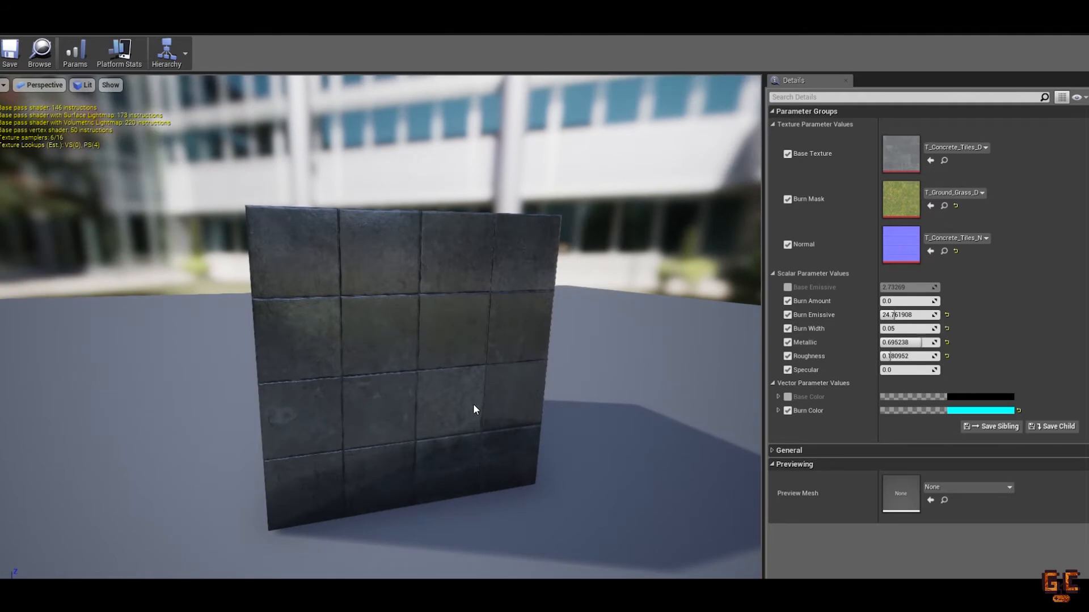
middle_click_drag(473, 403, 497, 358)
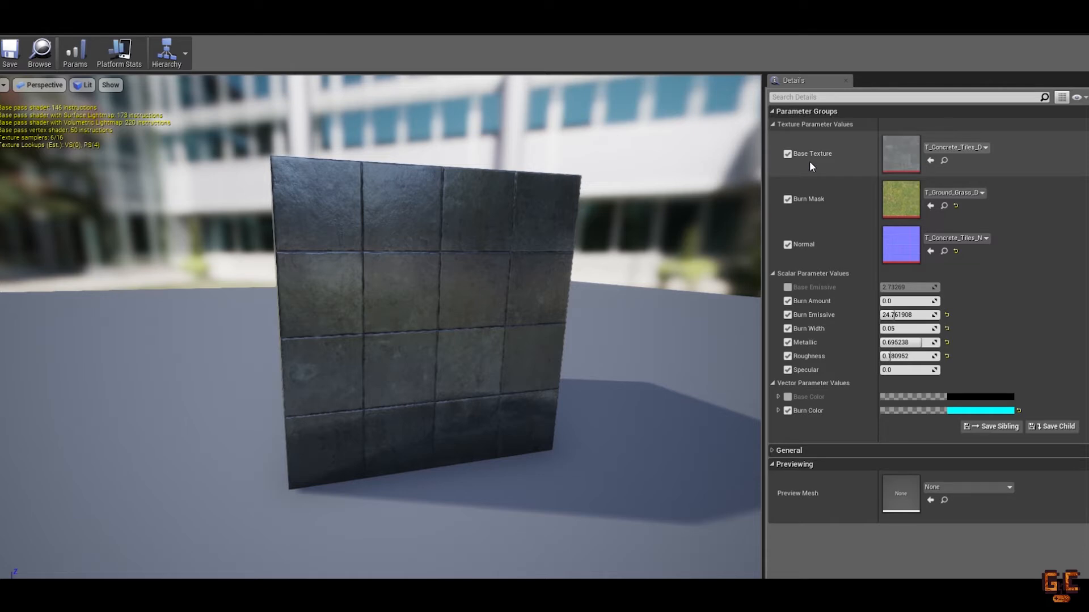
Set Burn Amount to 0.152381 and try T_Spark_Core, T_Wood_Oak_D and Rust as the Burn Mask texture
left_click_drag(906, 301, 918, 301)
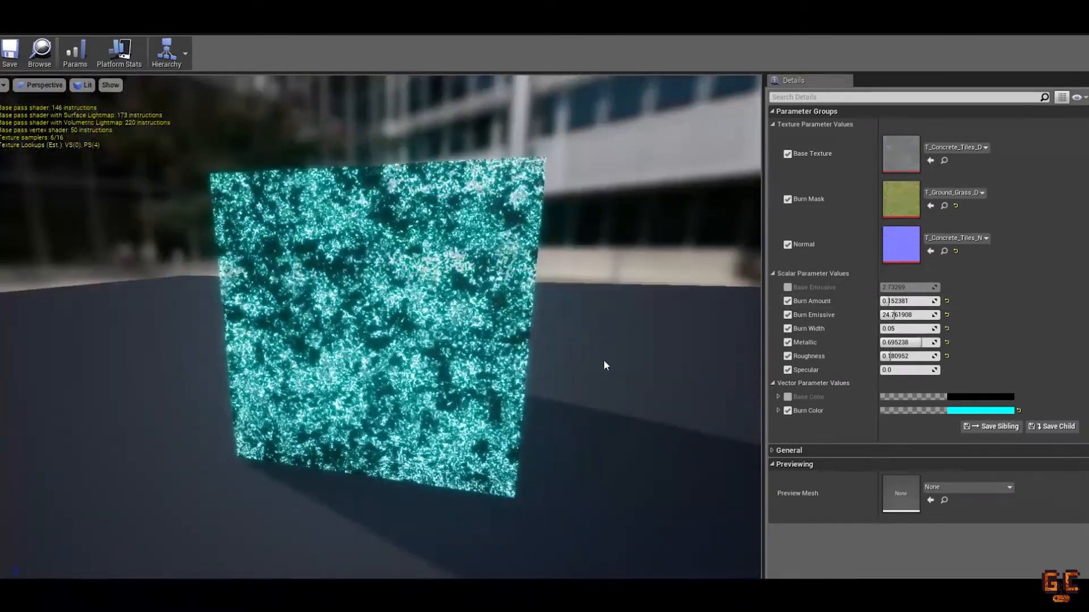
left_click_drag(604, 362, 543, 349)
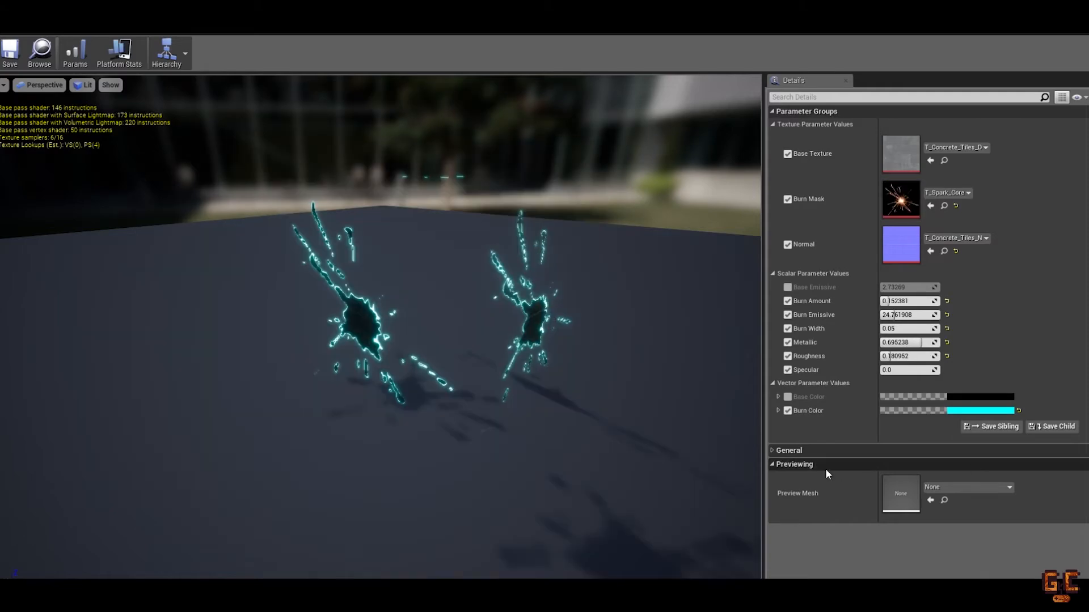
mouse_move(737, 465)
left_mouse_down()
mouse_move(624, 397)
mouse_move(431, 380)
mouse_move(283, 391)
mouse_move(238, 380)
mouse_move(306, 353)
left_mouse_up()
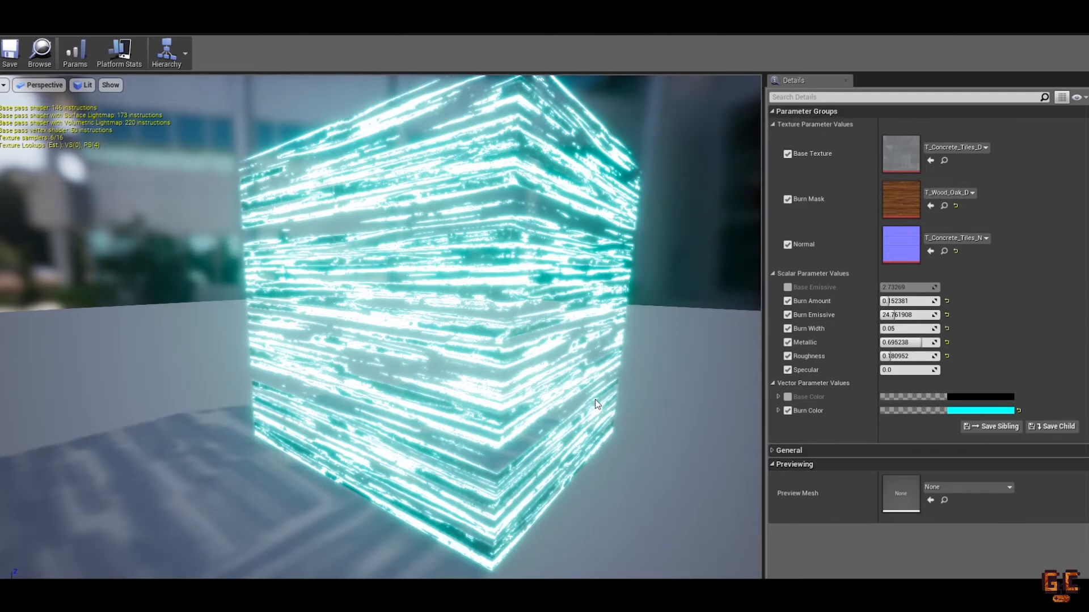
mouse_move(594, 399)
left_mouse_down()
mouse_move(522, 397)
mouse_move(594, 389)
left_mouse_up()
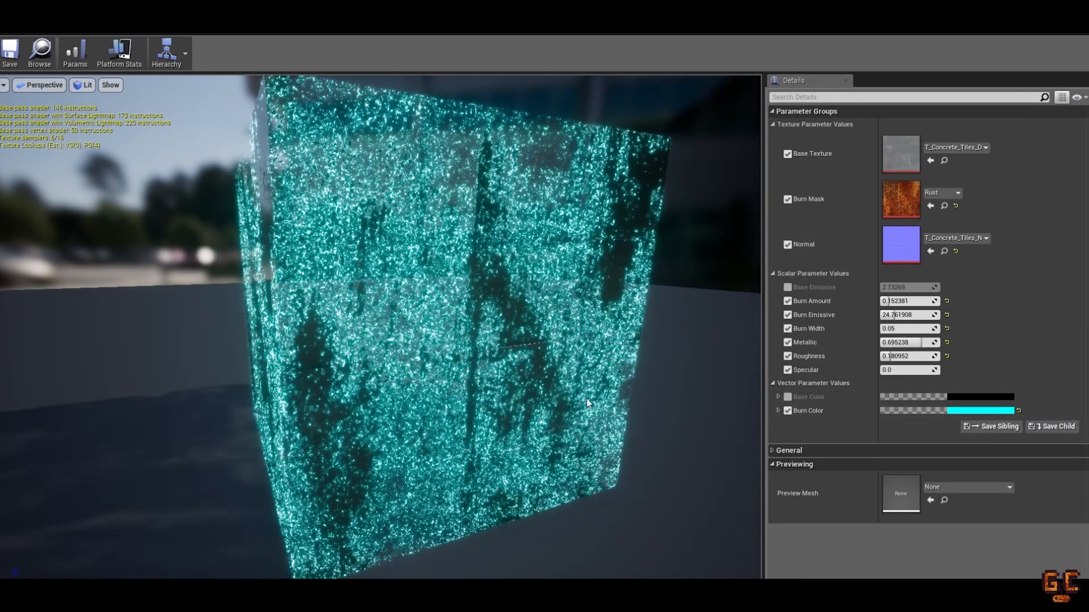
left_click_drag(588, 404, 538, 397)
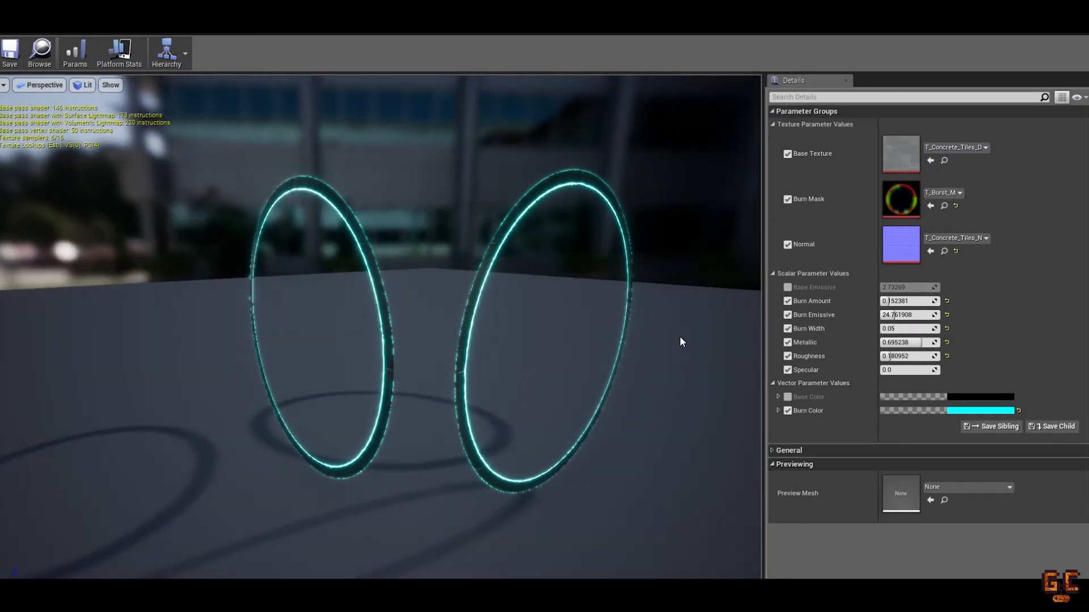
Try T_Burst_M as the Burn Mask texture with Burn Amount set to 0.085714
mouse_move(898, 303)
left_mouse_down()
mouse_move(914, 303)
mouse_move(884, 301)
mouse_move(900, 301)
left_mouse_up()
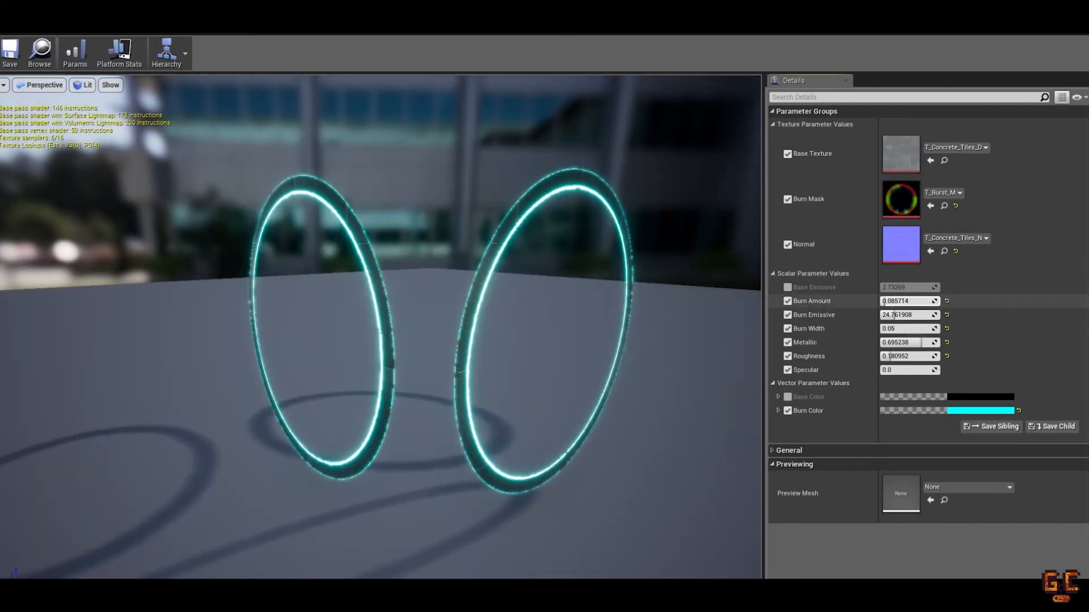
left_click_drag(382, 372, 592, 354)
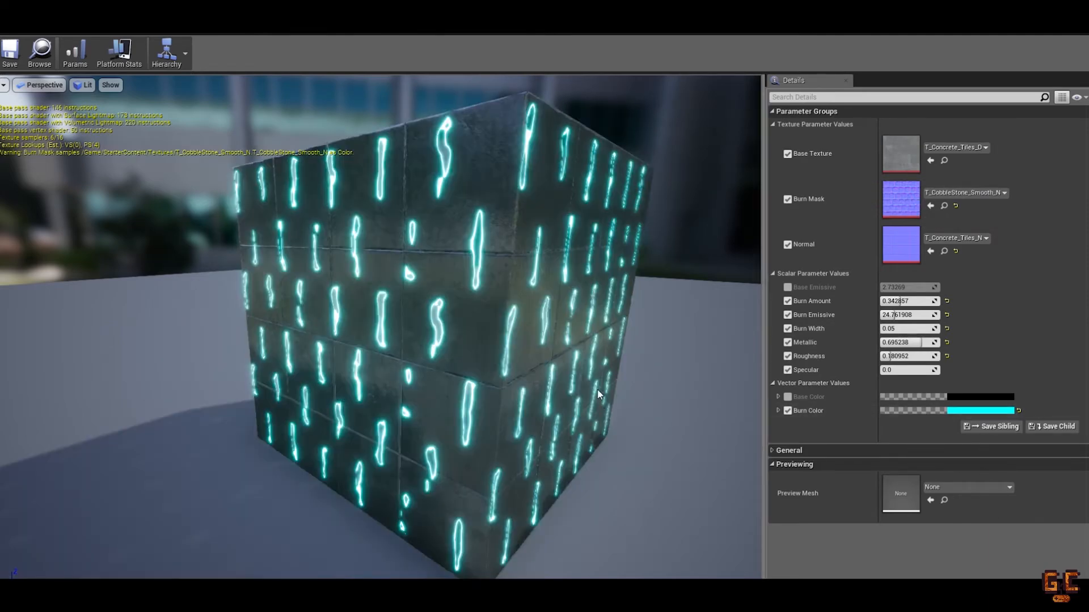
Use T_CobbleStone_Smooth_N as the Burn Mask texture and set Burn Amount to about 0.438
left_click_drag(597, 389, 544, 391)
left_click_drag(902, 303, 906, 302)
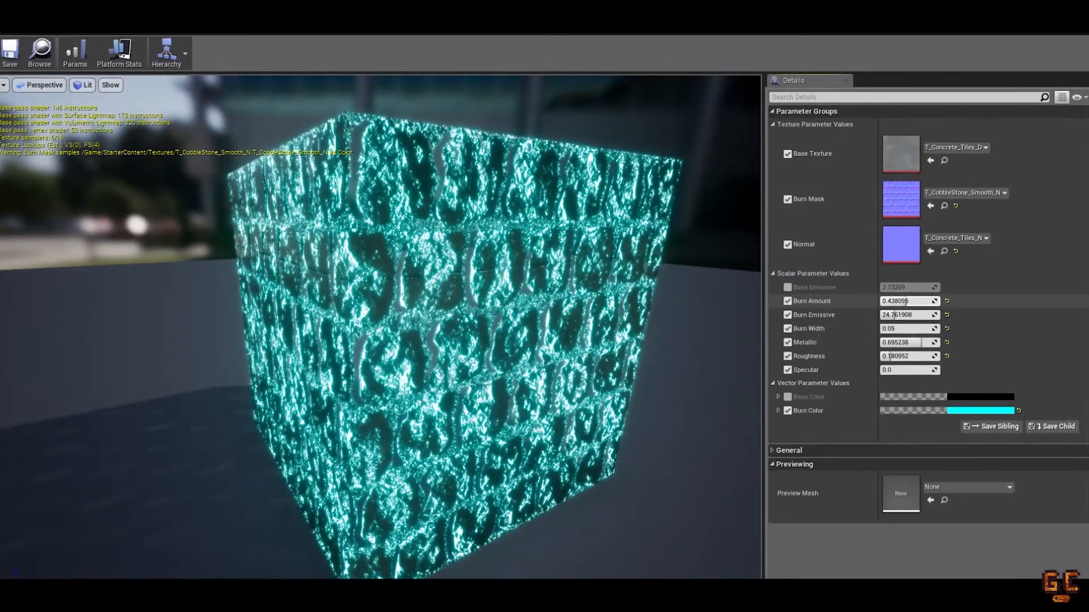
Inspect the burn effect on the cube preview from several angles and the node graph of the disintegrate material
mouse_move(590, 340)
left_mouse_down()
mouse_move(567, 391)
mouse_move(584, 386)
mouse_move(612, 419)
left_mouse_up()
left_click_drag(567, 392, 527, 318)
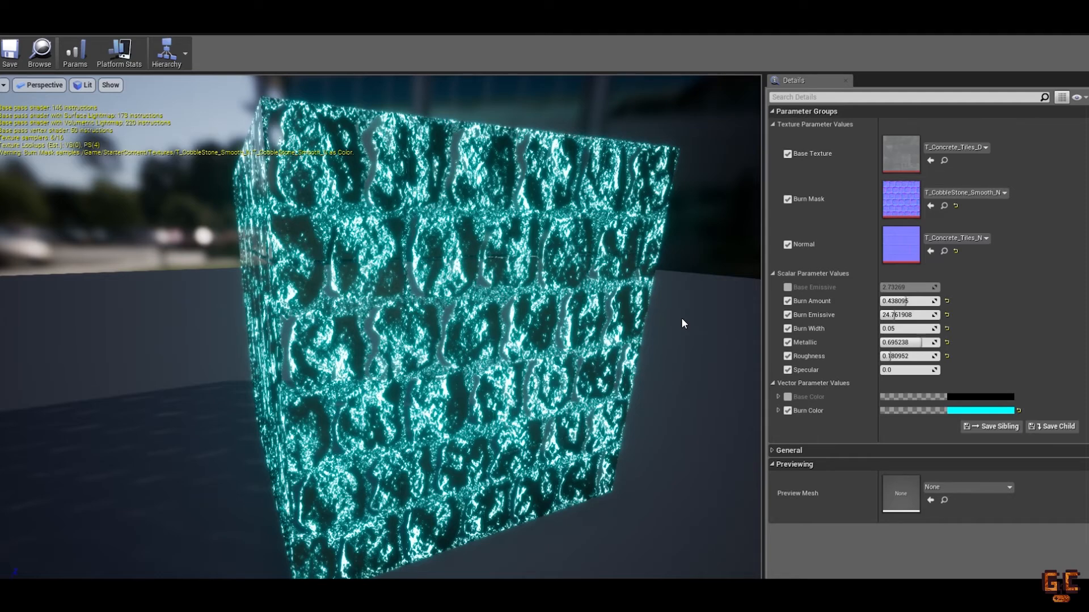
mouse_move(681, 319)
left_mouse_down()
mouse_move(772, 319)
mouse_move(743, 318)
mouse_move(778, 290)
left_mouse_up()
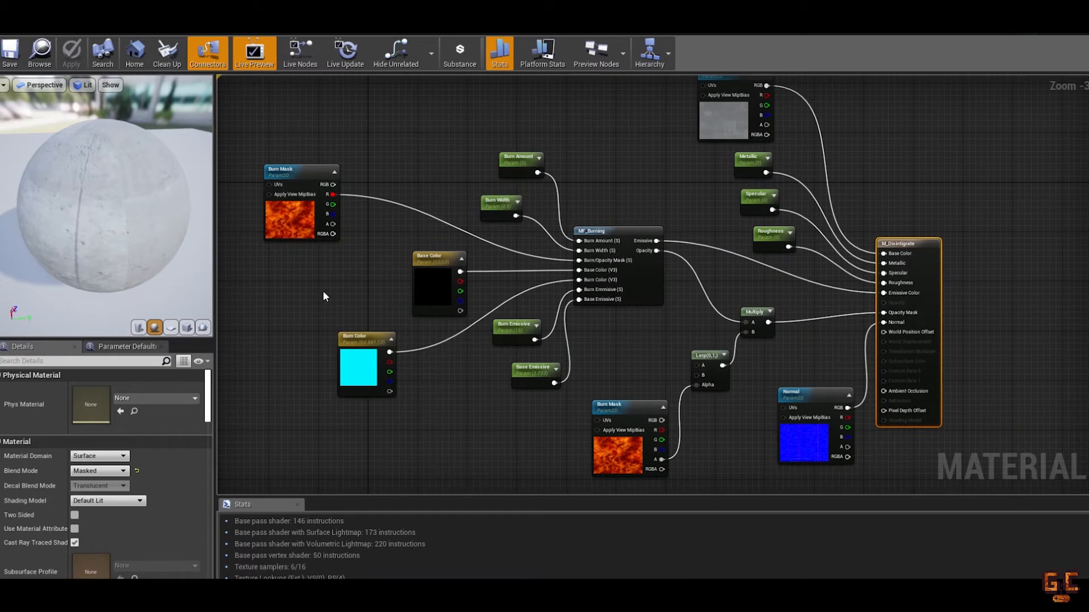
right_click_drag(372, 276, 389, 264)
right_click_drag(556, 449, 550, 441)
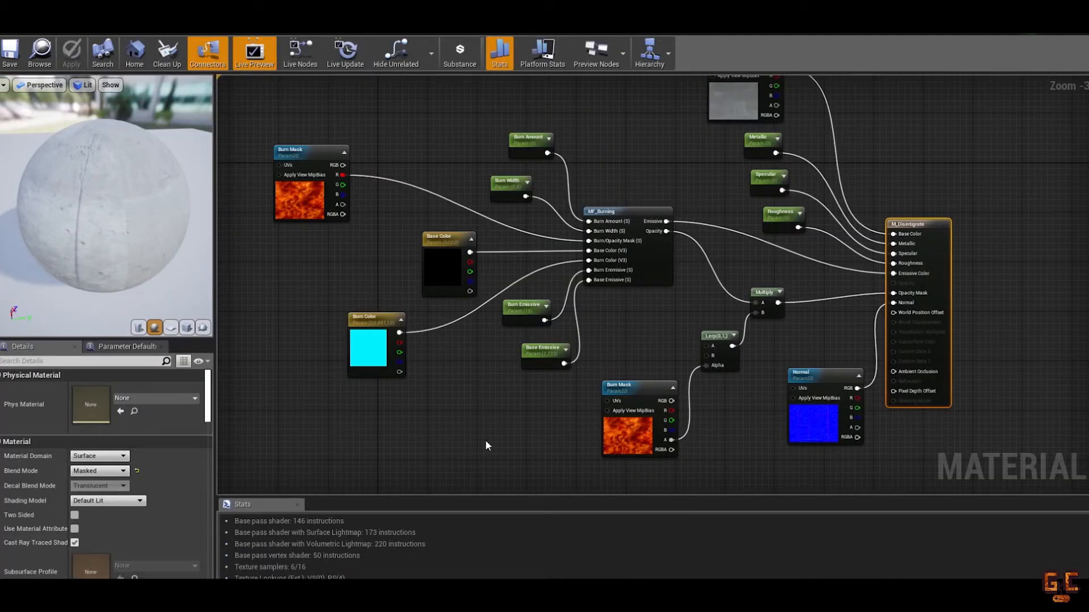
right_click_drag(485, 440, 478, 438)
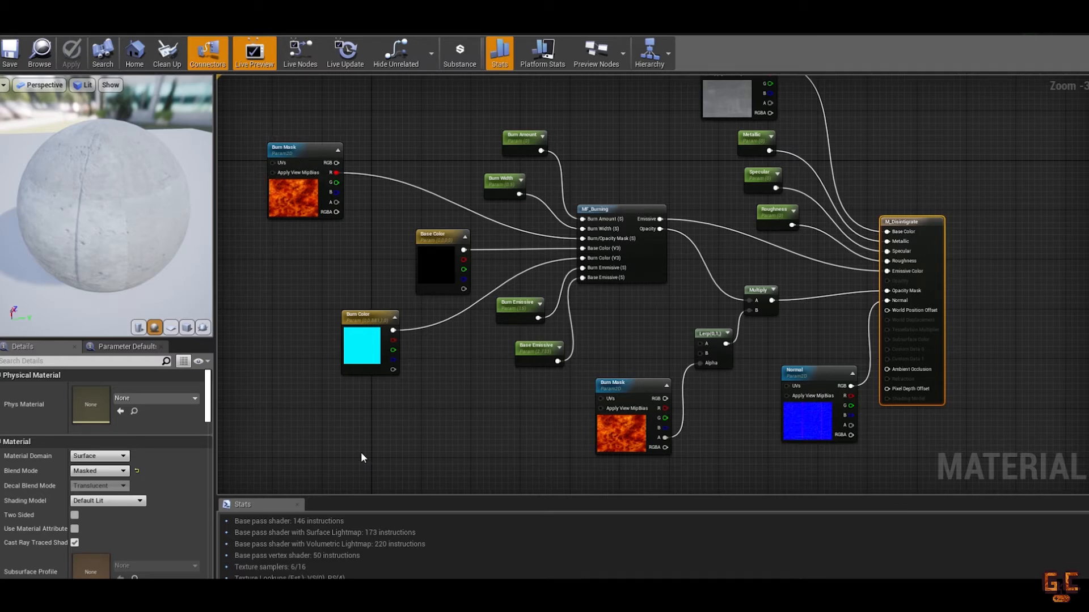
right_click_drag(480, 439, 479, 439)
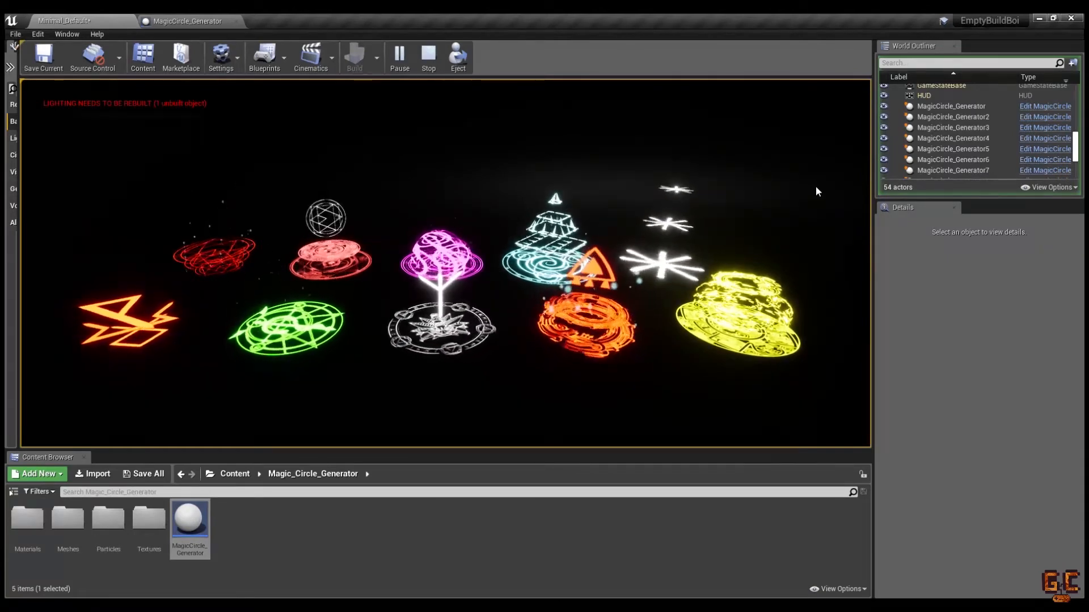
Open the MagicCircle_Generator blueprint's construction script and stop the running simulation
left_click(185, 20)
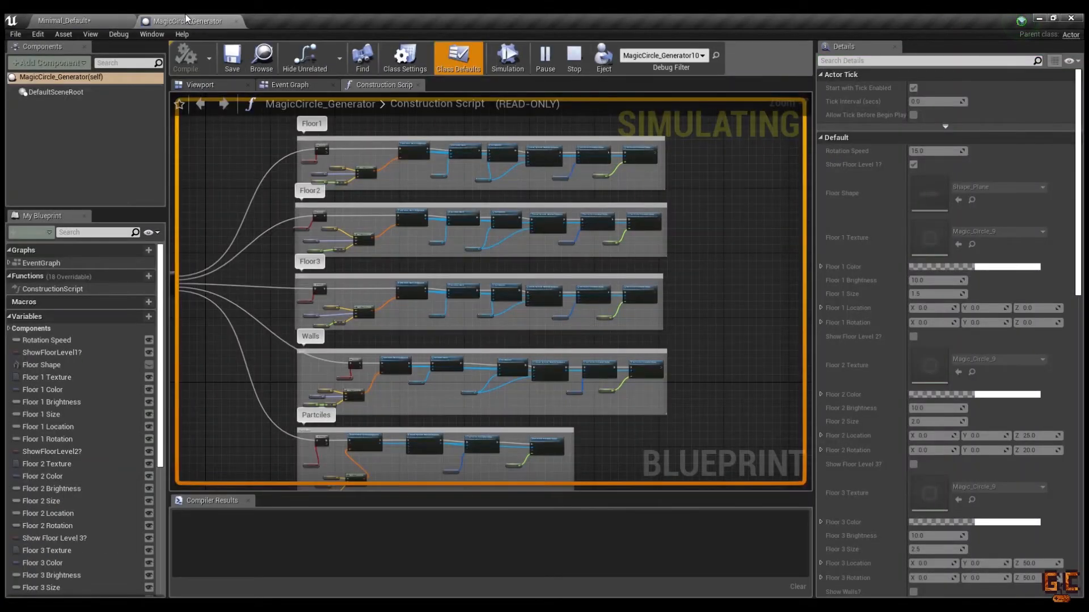
right_click_drag(564, 387, 567, 363)
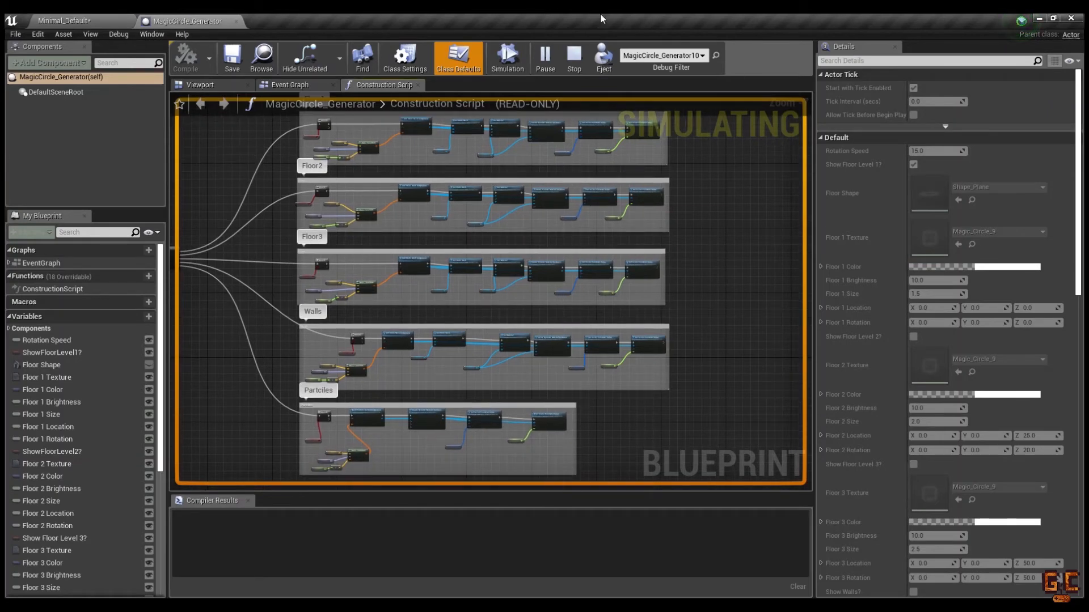
left_click(545, 55)
left_click(547, 51)
left_click(575, 67)
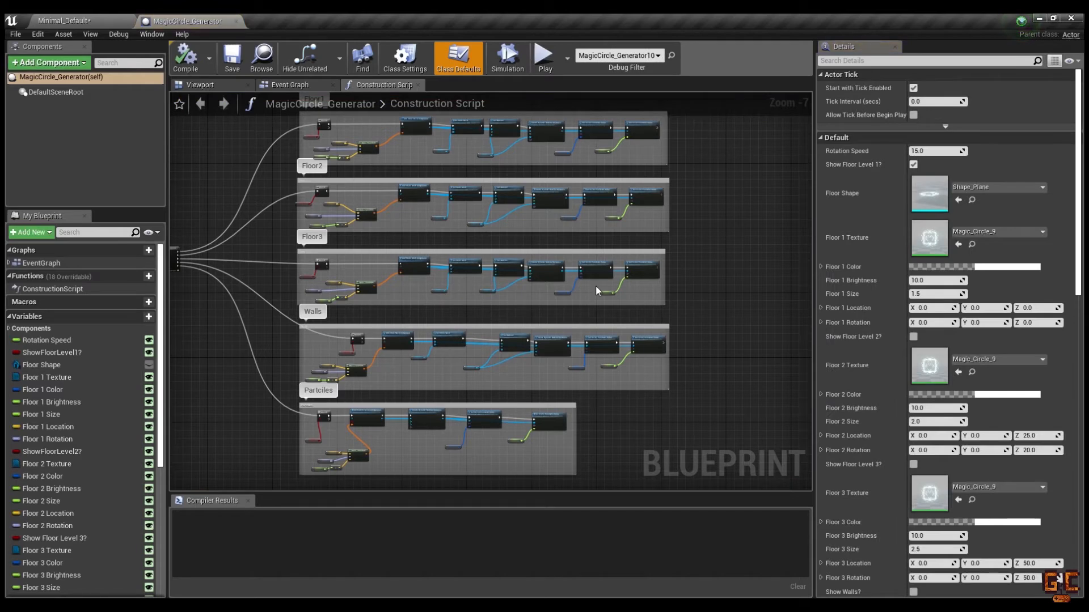
Examine the Floor3 section of the construction script around the Set Material, Create Dynamic Material Instance and Set Vector Parameter Value nodes
right_click_drag(578, 357, 609, 364)
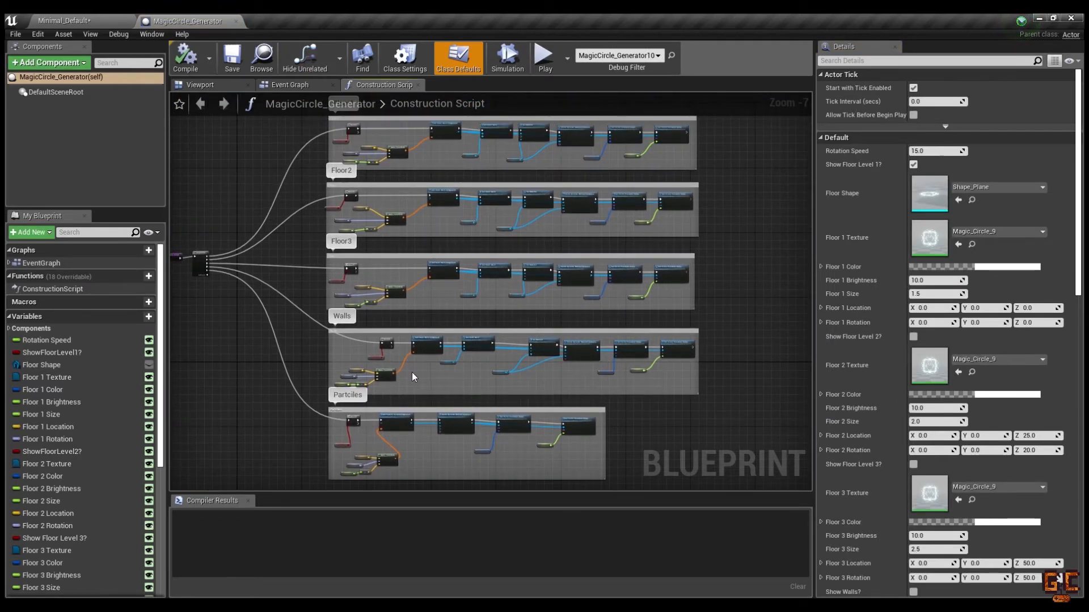
scroll(525, 348, "up", 5)
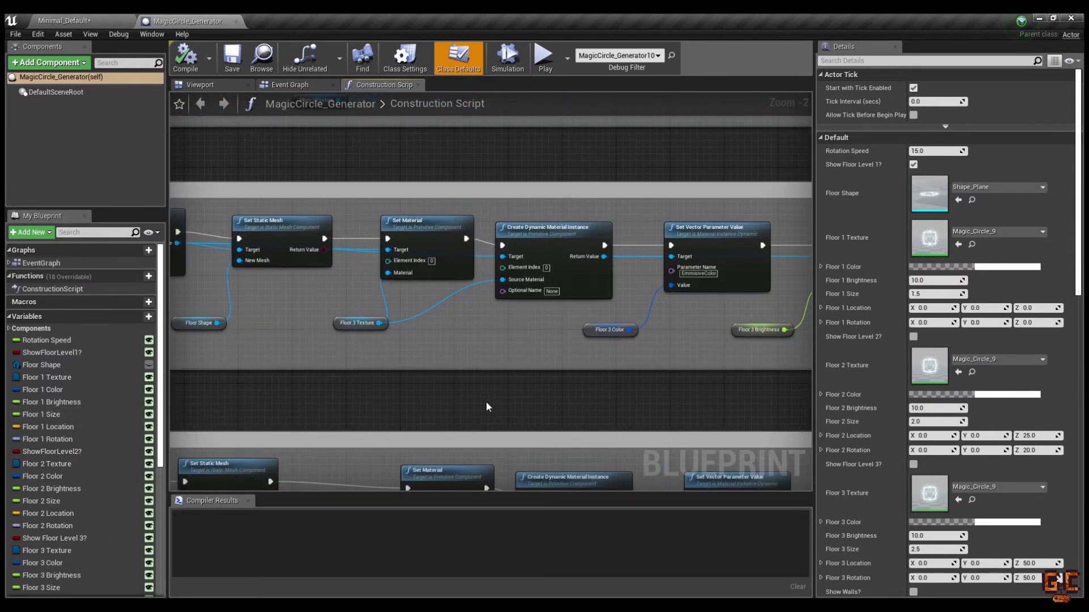
scroll(493, 393, "up", 1)
right_click_drag(477, 412, 461, 370)
scroll(583, 392, "up", 1)
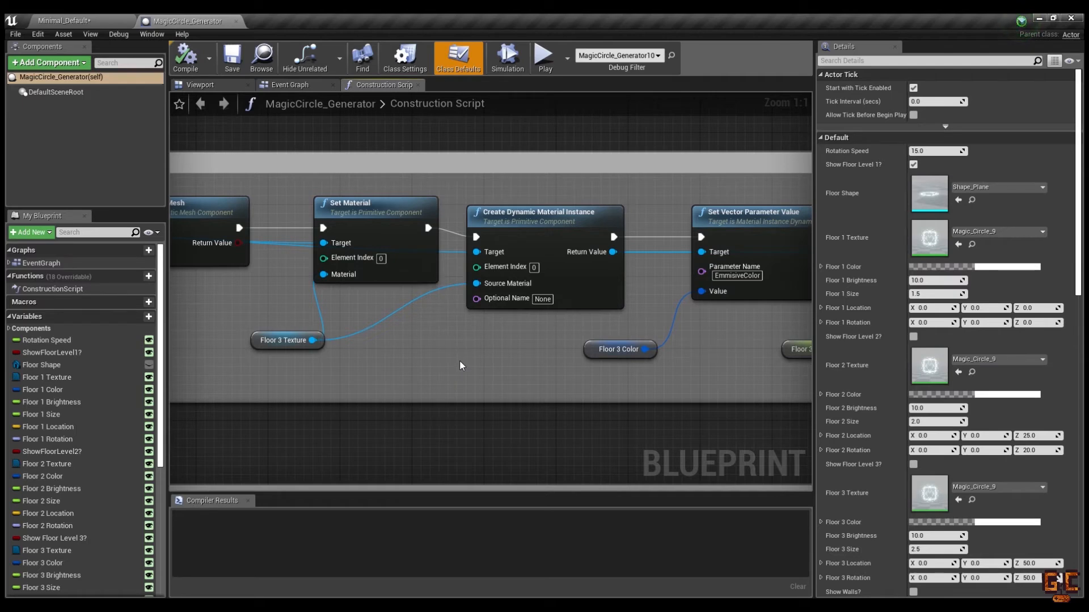
right_click_drag(461, 367, 512, 387)
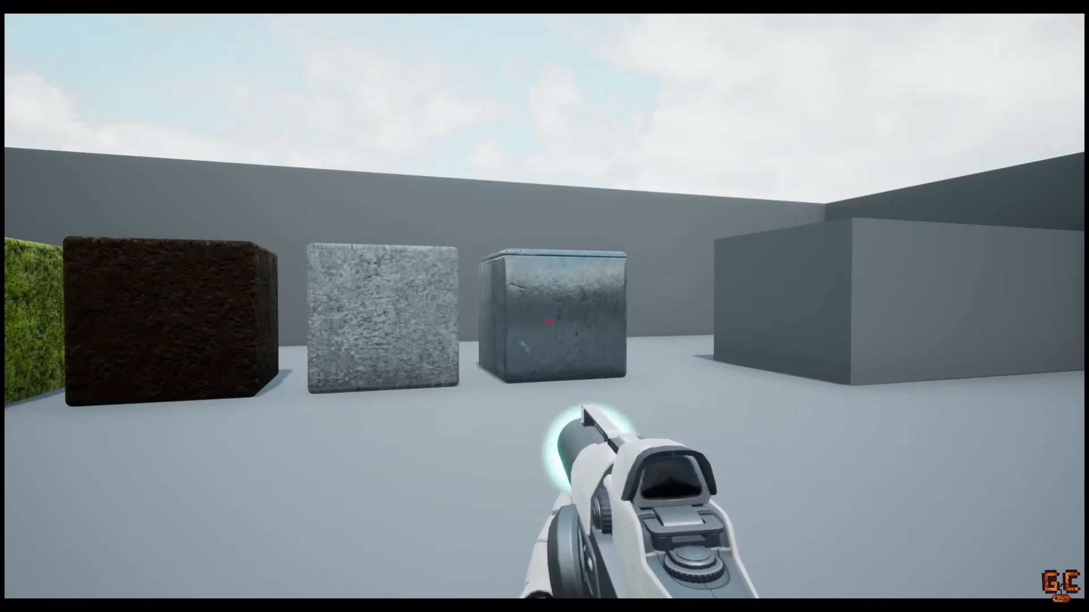
Shoot the metal, grey stone, dark brown and grass cubes one after another to test the disintegrate effect in play mode
left_click(548, 322)
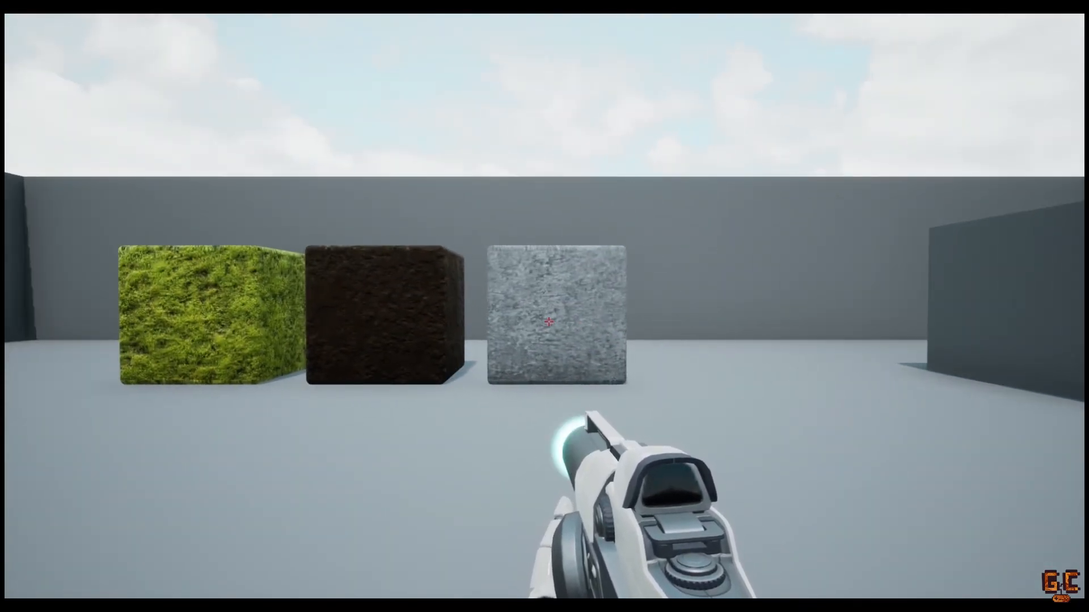
left_click(548, 322)
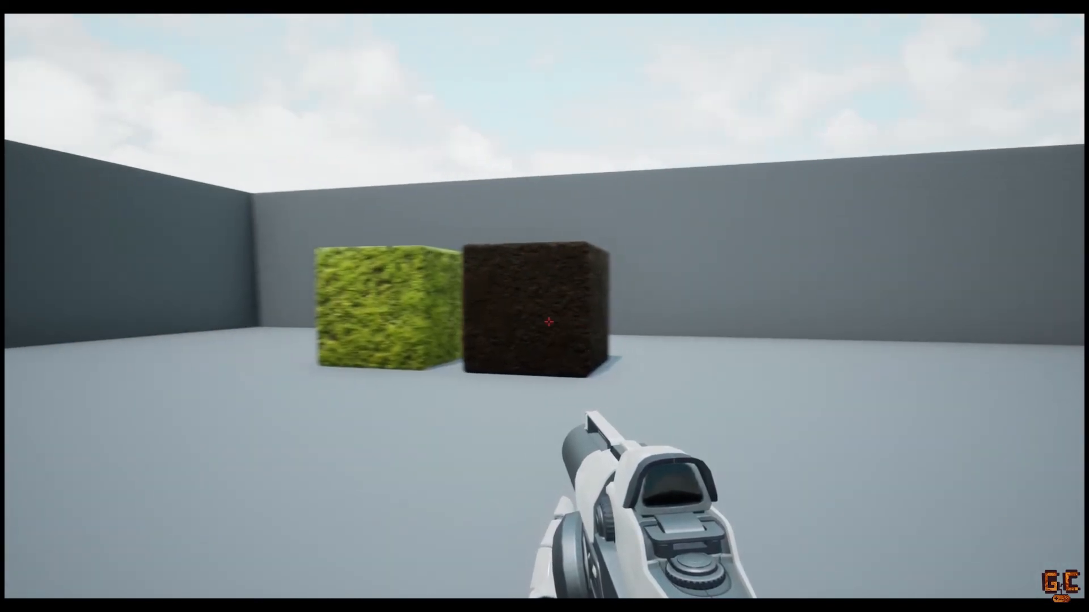
left_click(548, 322)
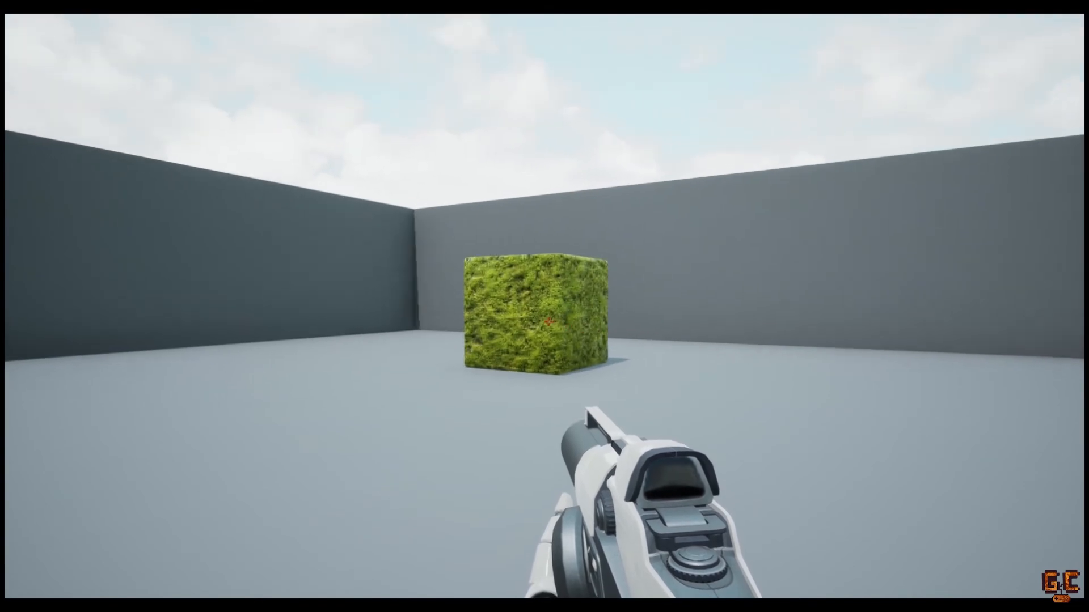
left_click(548, 322)
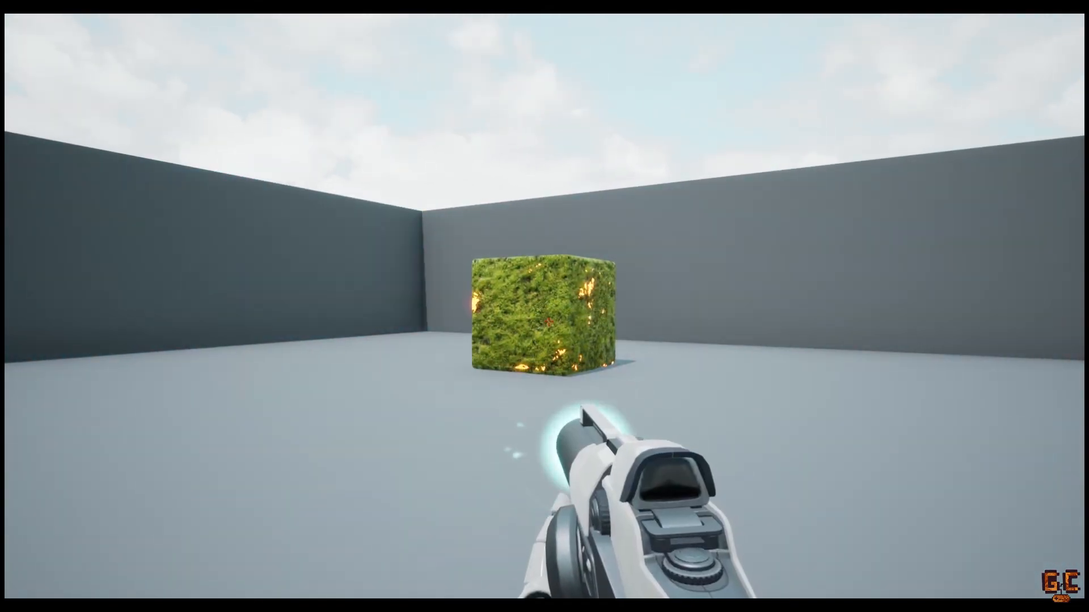